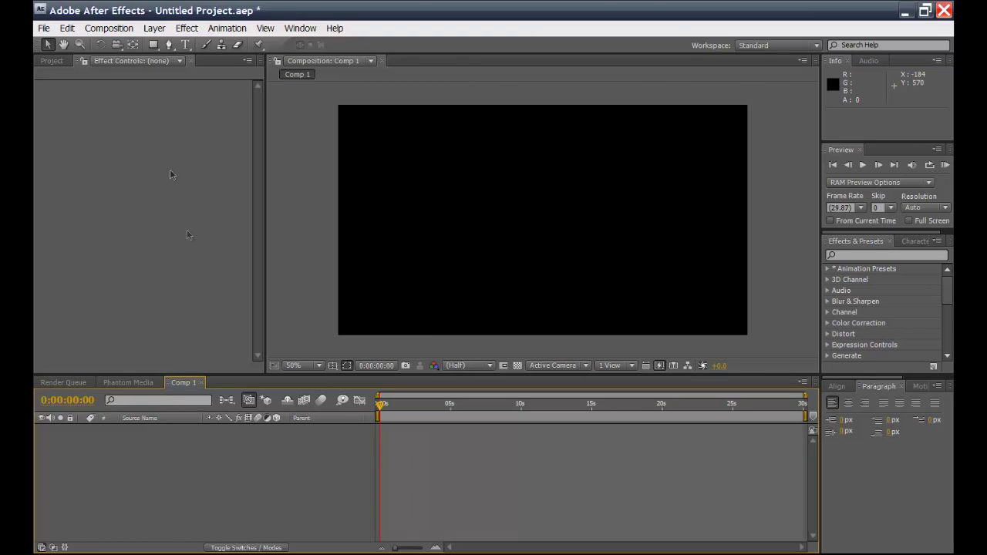
Step: Start a new composition named 'Phantom Media' on the Custom preset (1280×720, 29.97 fps, 30 s)
{"action": "left_click", "coordinate": [108, 31]}
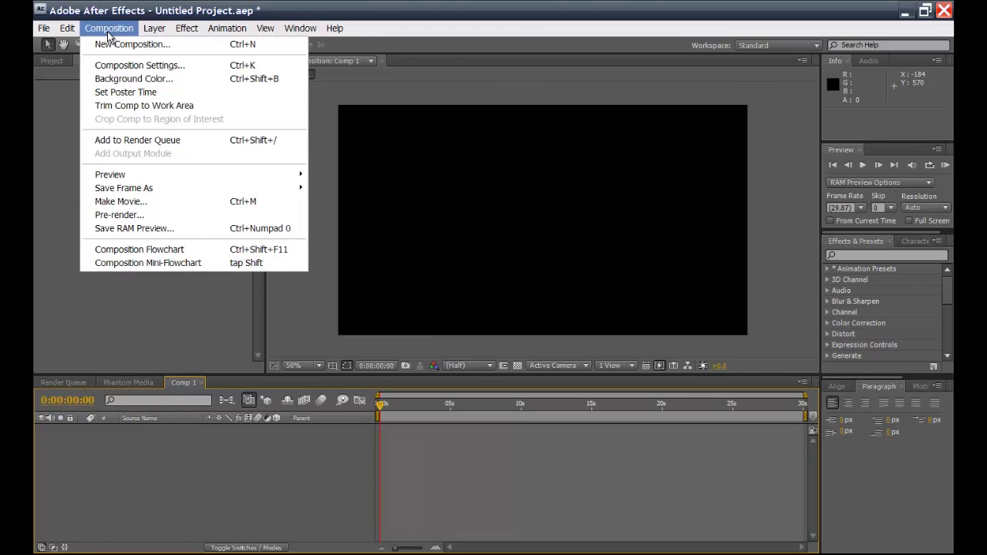
{"action": "left_click", "coordinate": [147, 46]}
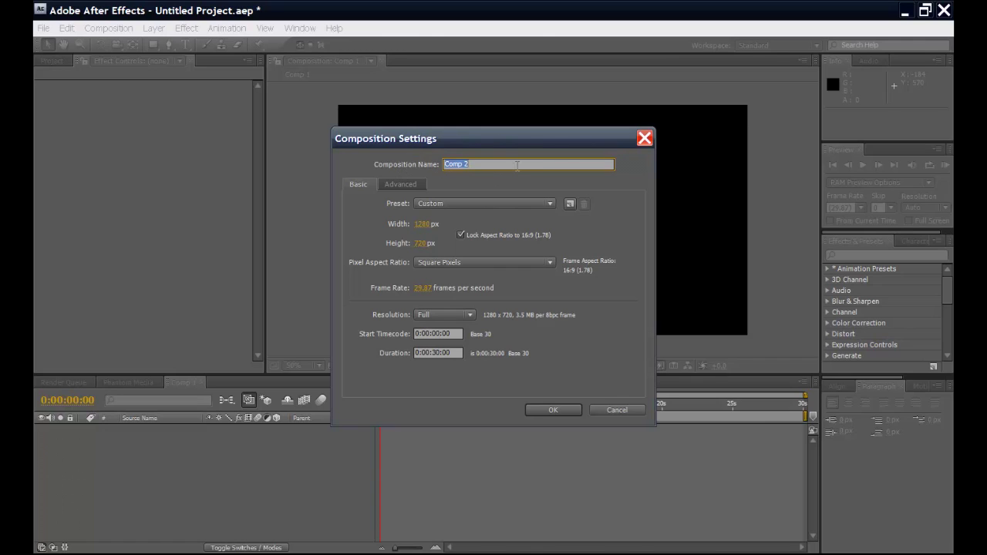
{"action": "type", "text": "Phantom Media"}
{"action": "left_click", "coordinate": [425, 202]}
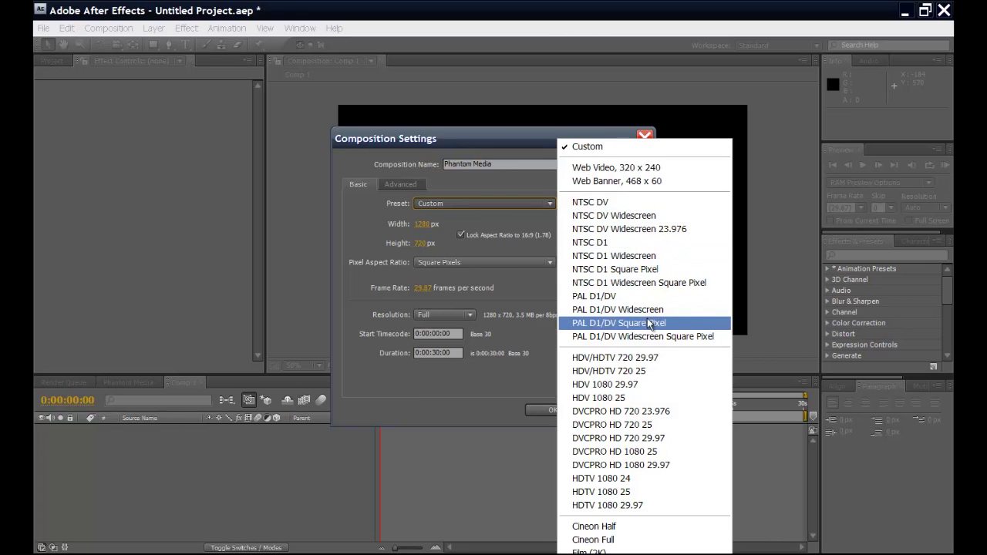
{"action": "left_click", "coordinate": [498, 205]}
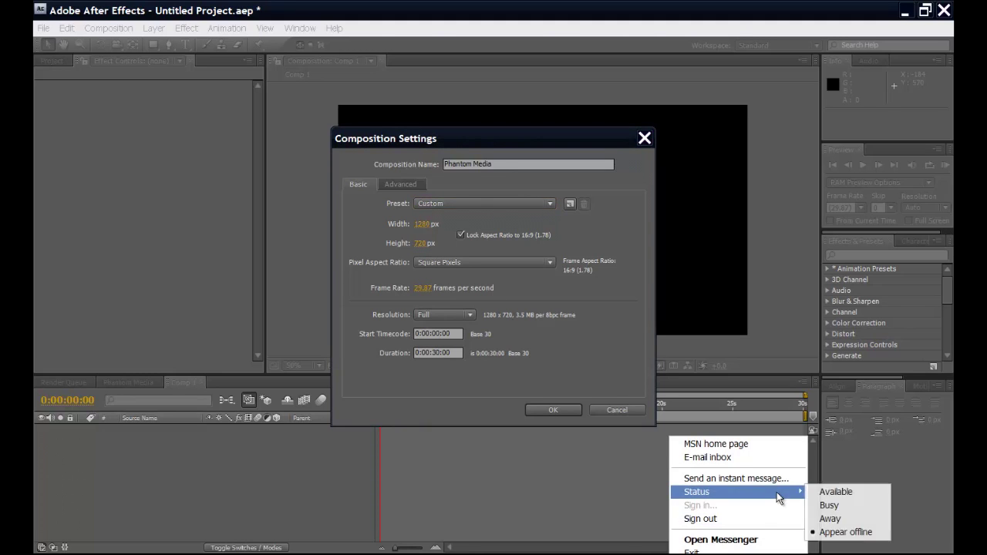
Step: Confirm the settings to create the empty 30-second Phantom Media composition
{"action": "left_click", "coordinate": [767, 507]}
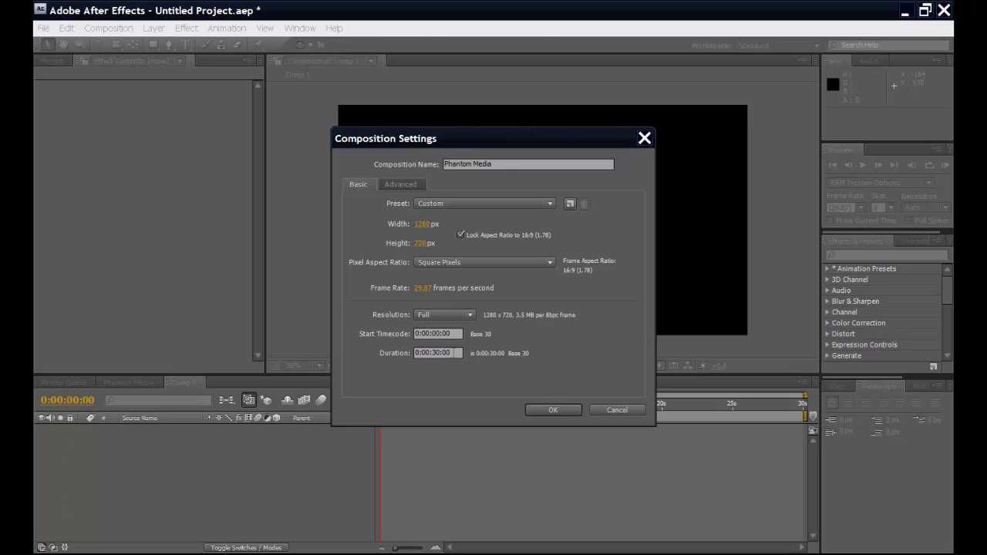
{"action": "left_click", "coordinate": [550, 410]}
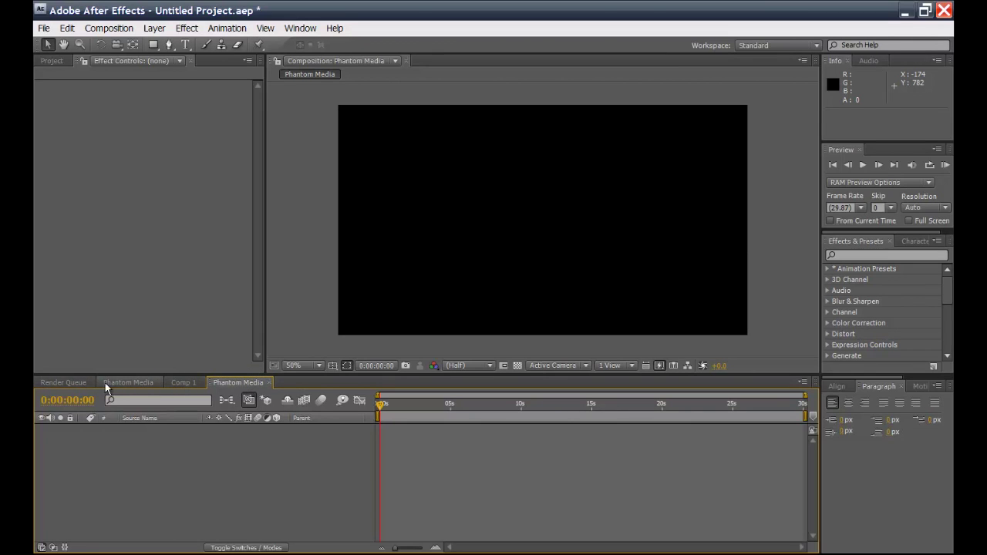
{"action": "left_click", "coordinate": [84, 382]}
{"action": "left_click", "coordinate": [232, 383]}
Step: Add a 1280×720 comp-size solid named BG with locked aspect ratio and pixel units
{"action": "left_click", "coordinate": [158, 31]}
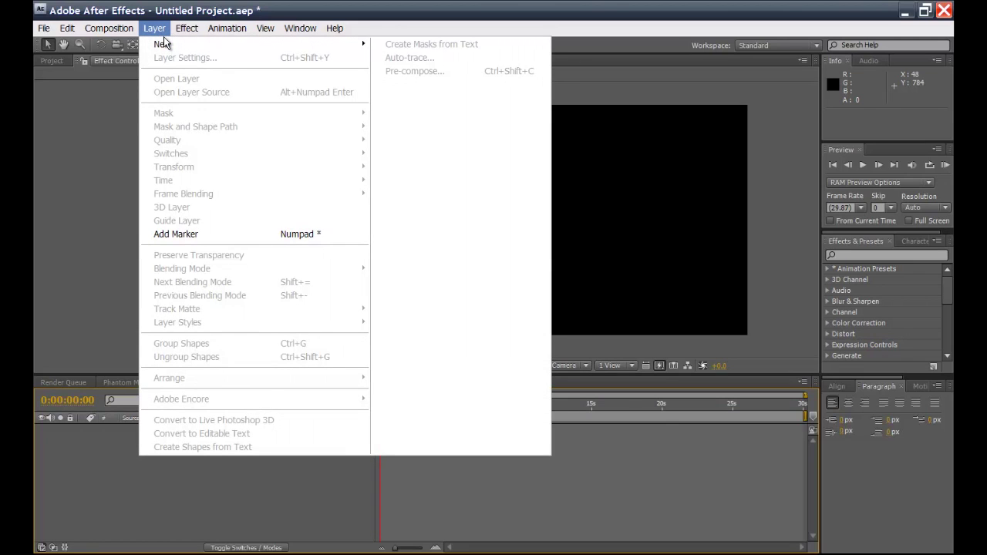
{"action": "mouse_move", "coordinate": [166, 44]}
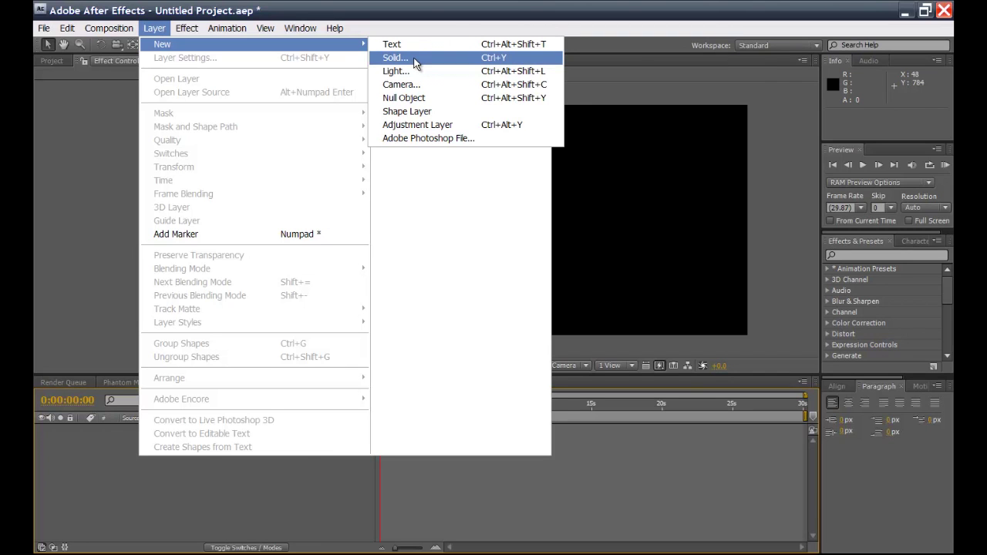
{"action": "left_click", "coordinate": [415, 58]}
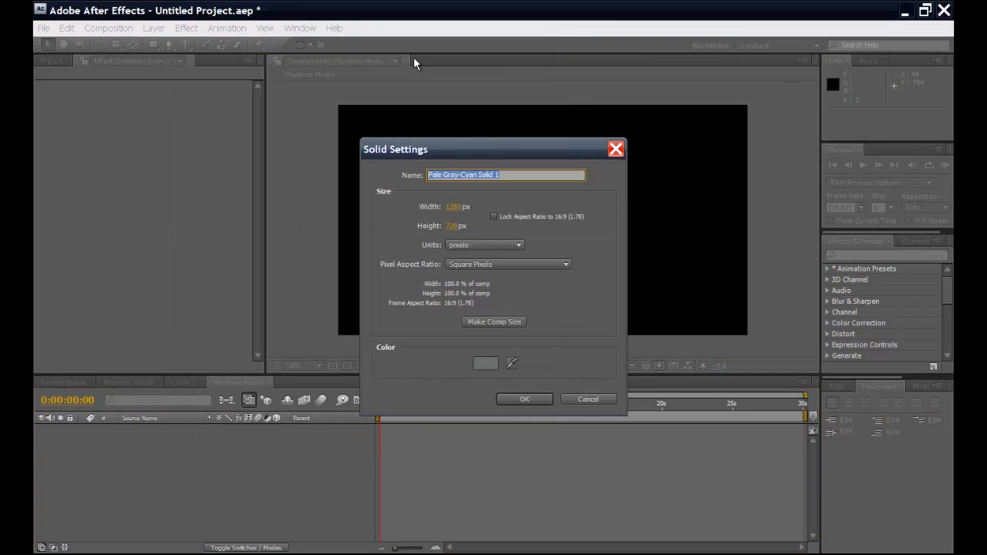
{"action": "key", "text": "BackSpace"}
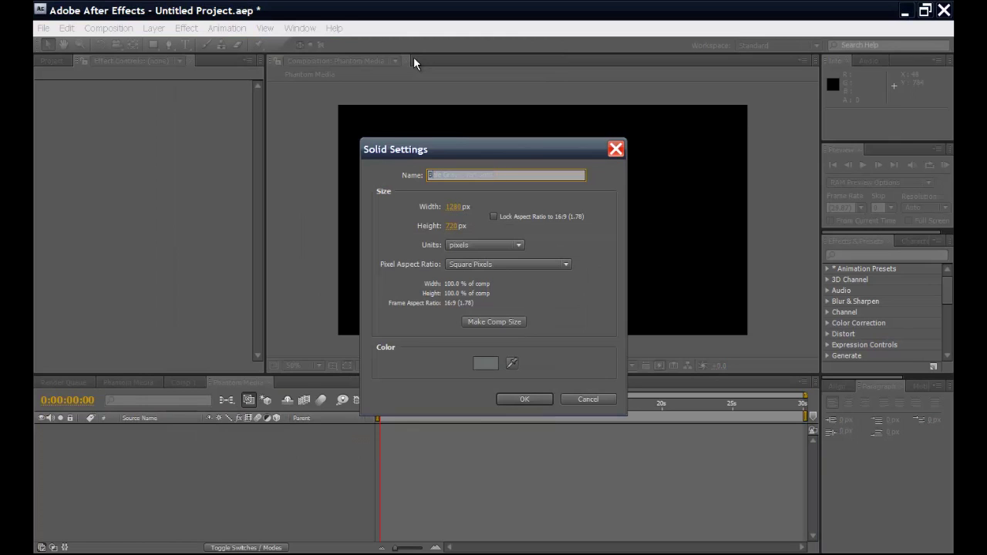
{"action": "type", "text": "BG"}
{"action": "left_click", "coordinate": [503, 217]}
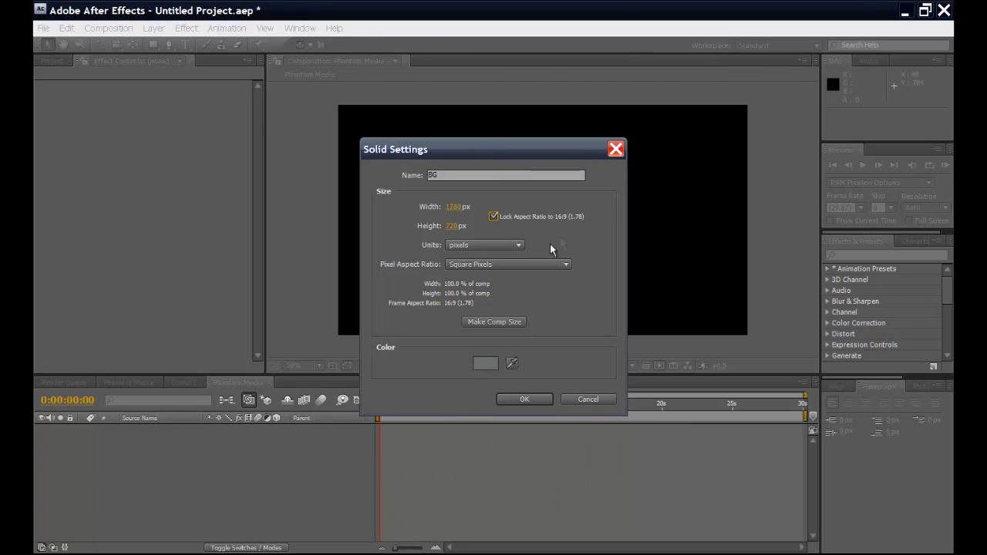
{"action": "left_click", "coordinate": [481, 246]}
{"action": "left_click", "coordinate": [481, 248]}
{"action": "left_click", "coordinate": [513, 323]}
{"action": "left_click", "coordinate": [524, 400]}
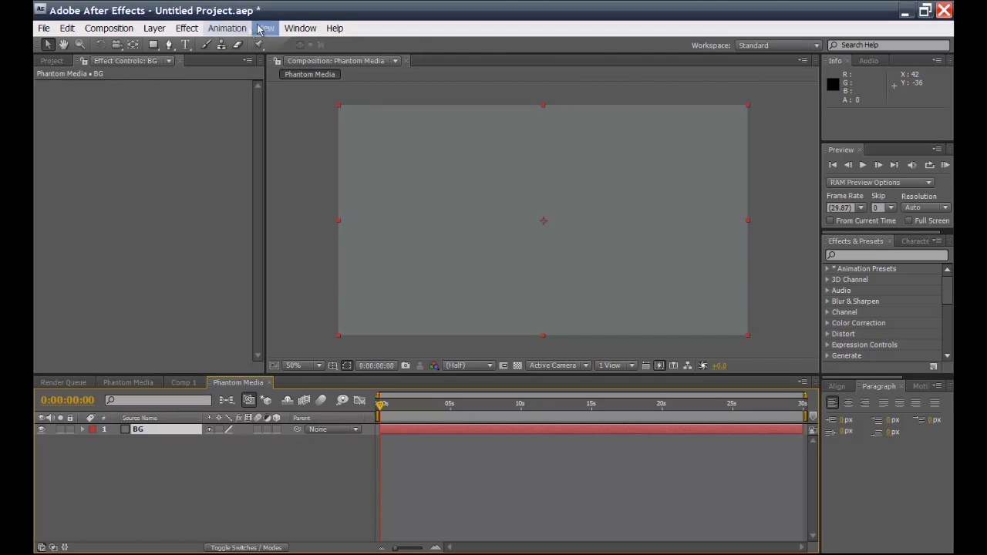
Step: Search the effects for 'ramp' and drop the Ramp effect onto the BG layer
{"action": "left_click", "coordinate": [300, 28]}
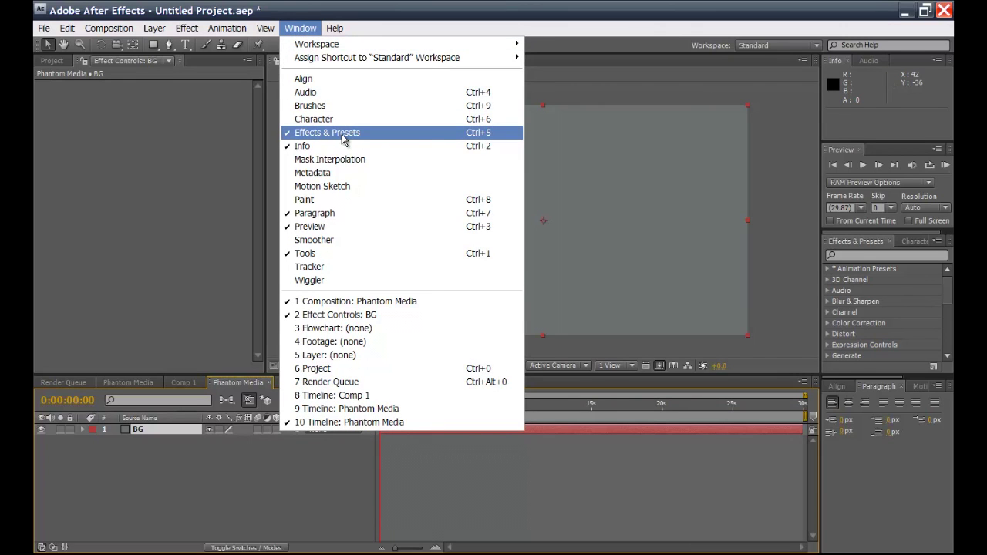
{"action": "left_click", "coordinate": [780, 131]}
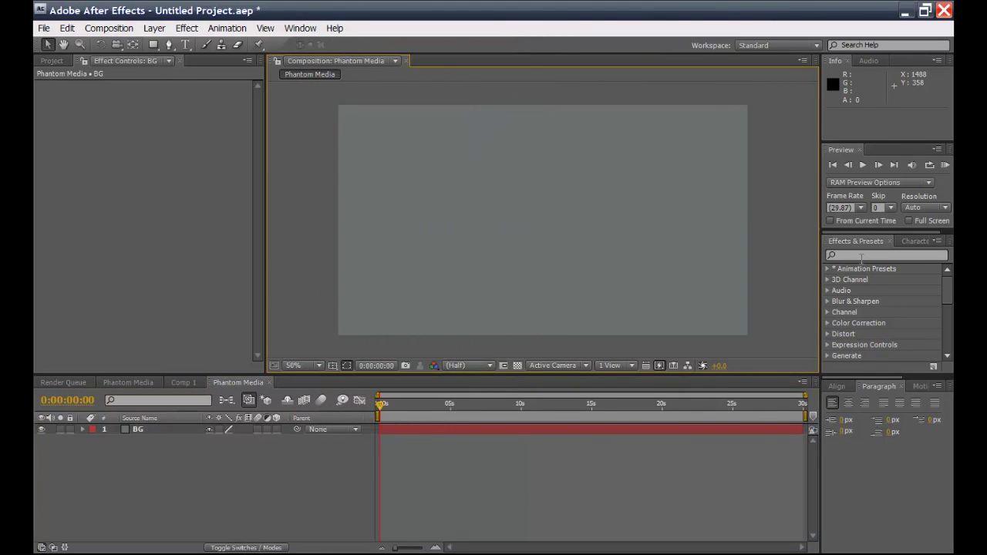
{"action": "left_click", "coordinate": [886, 255]}
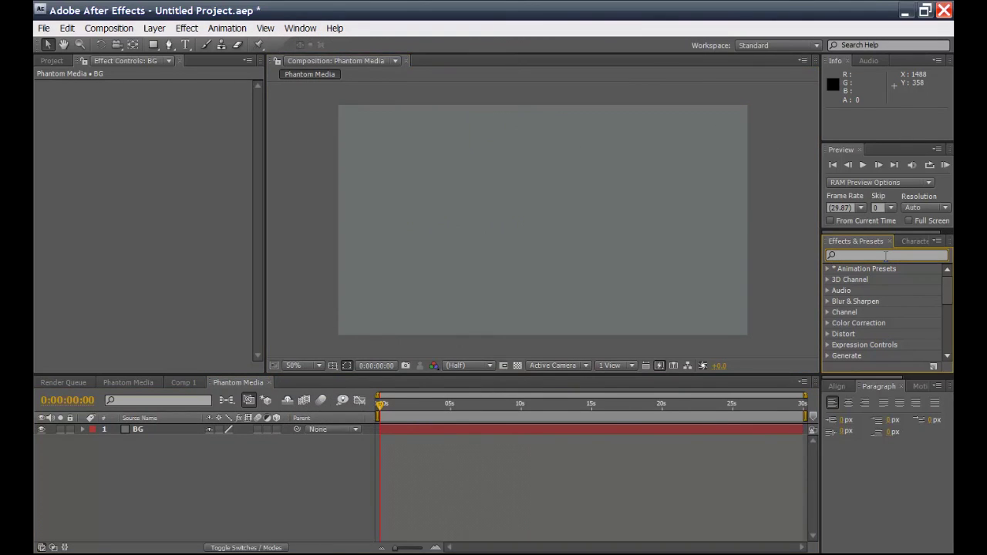
{"action": "type", "text": "ramp"}
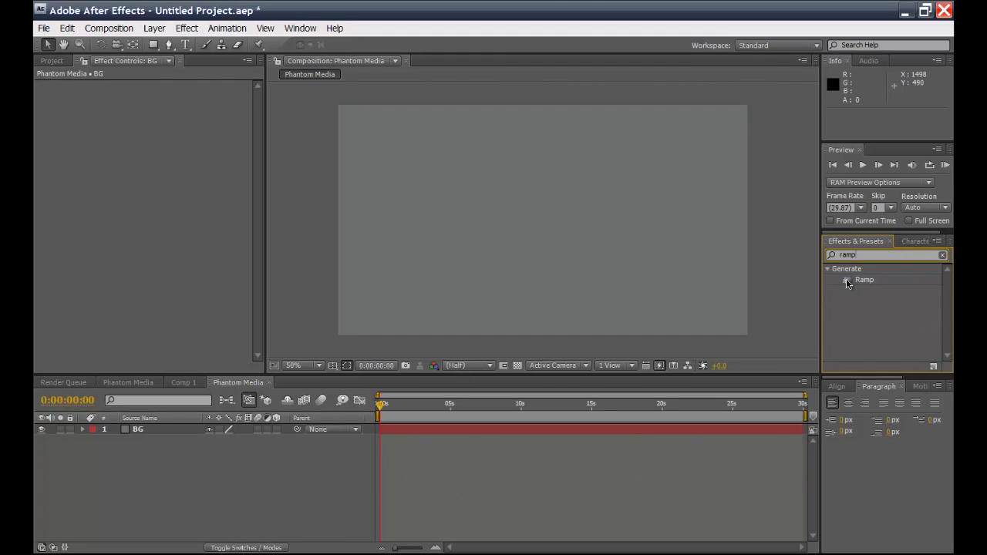
{"action": "left_click_drag", "start_coordinate": [845, 279], "coordinate": [542, 208]}
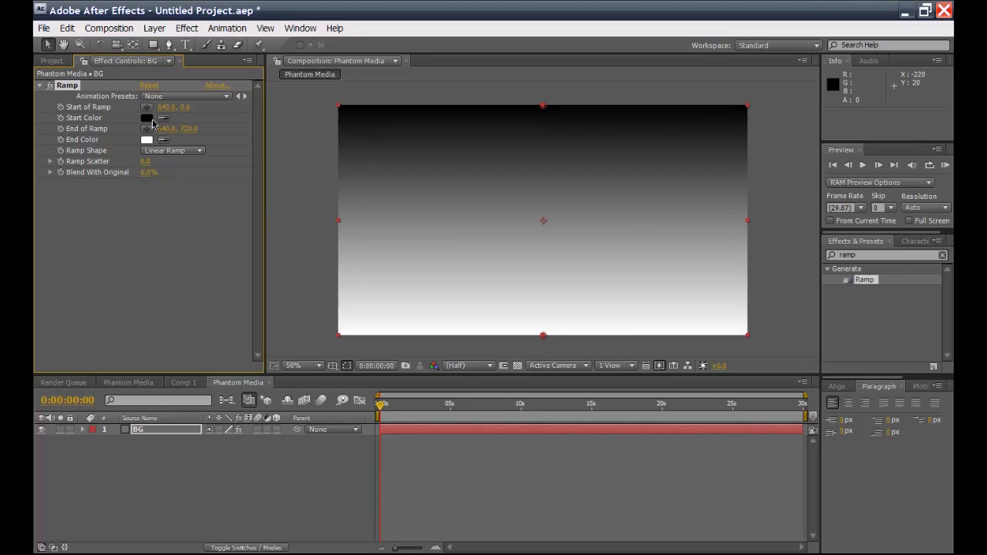
Step: Set the Ramp start colour to bright green 30FF00
{"action": "left_click", "coordinate": [146, 118]}
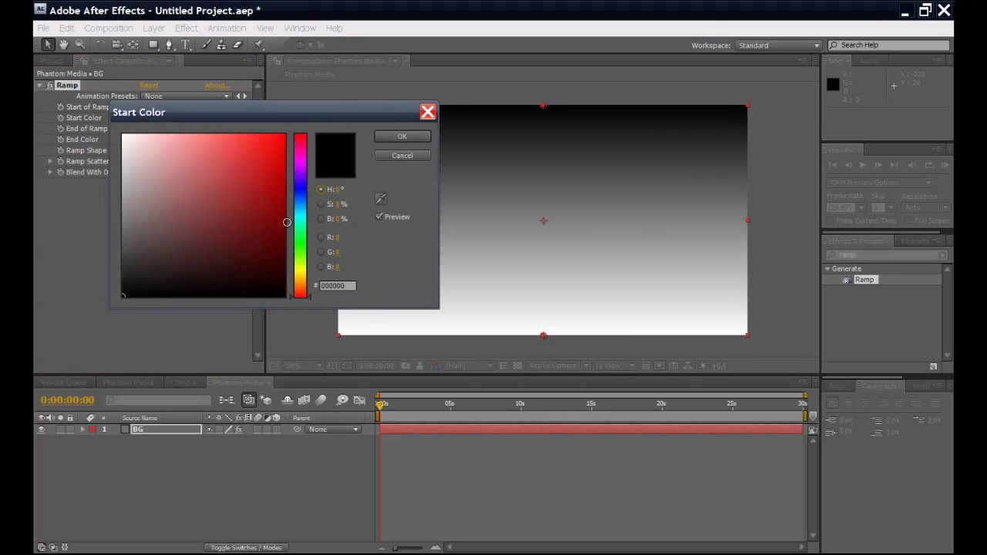
{"action": "left_click_drag", "start_coordinate": [301, 239], "coordinate": [301, 255]}
{"action": "left_click_drag", "start_coordinate": [244, 146], "coordinate": [285, 136]}
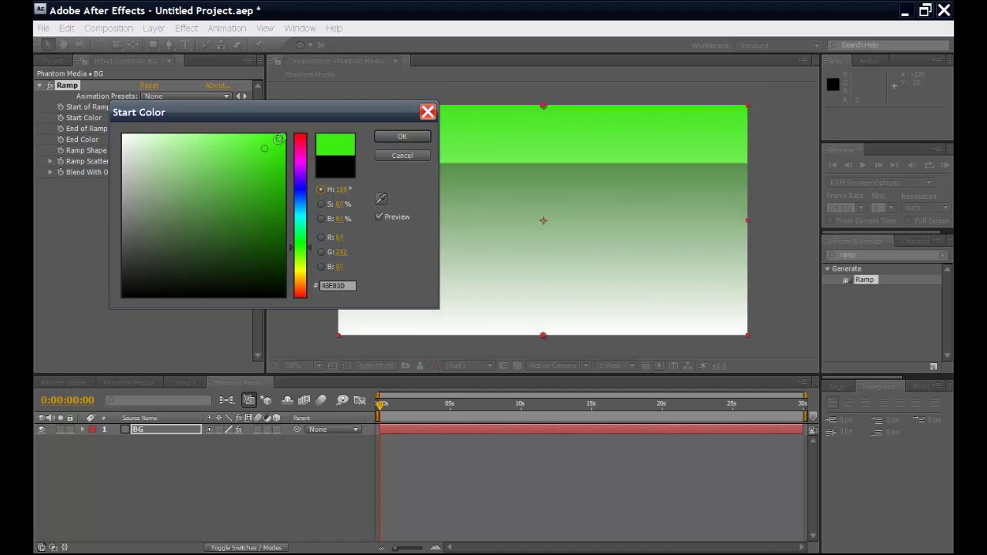
{"action": "left_click", "coordinate": [397, 137]}
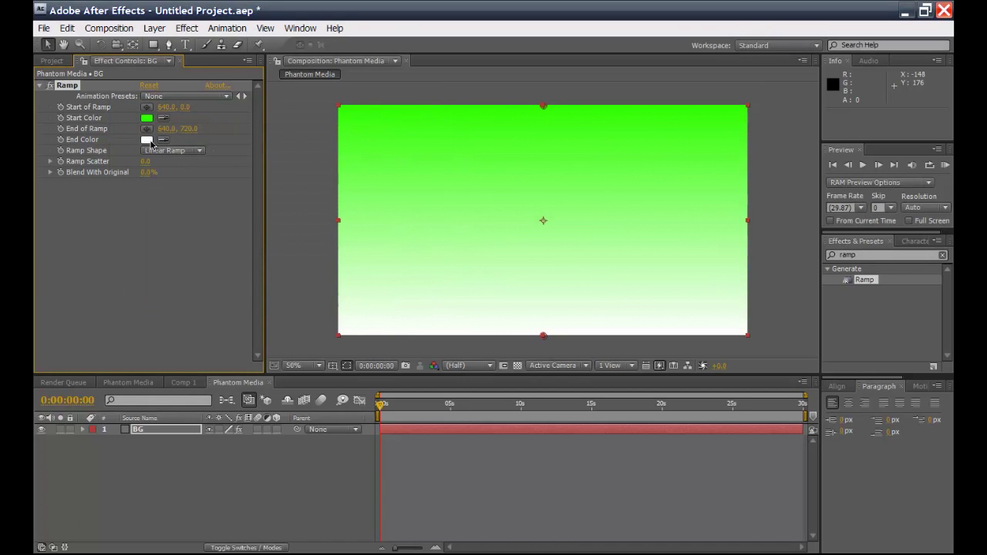
Step: Set the Ramp end colour to dark green 1B710A
{"action": "left_click", "coordinate": [146, 140]}
{"action": "left_click", "coordinate": [301, 246]}
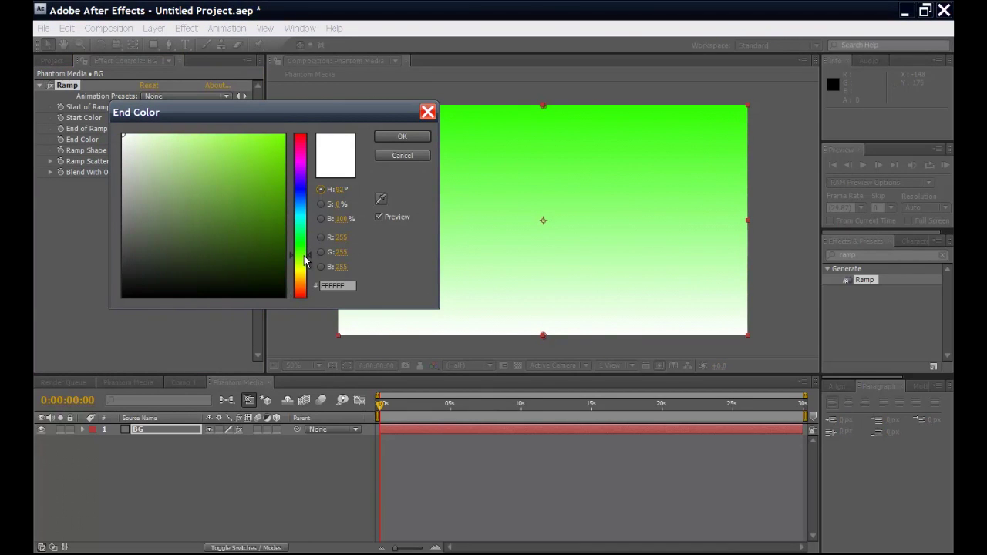
{"action": "left_click", "coordinate": [271, 224]}
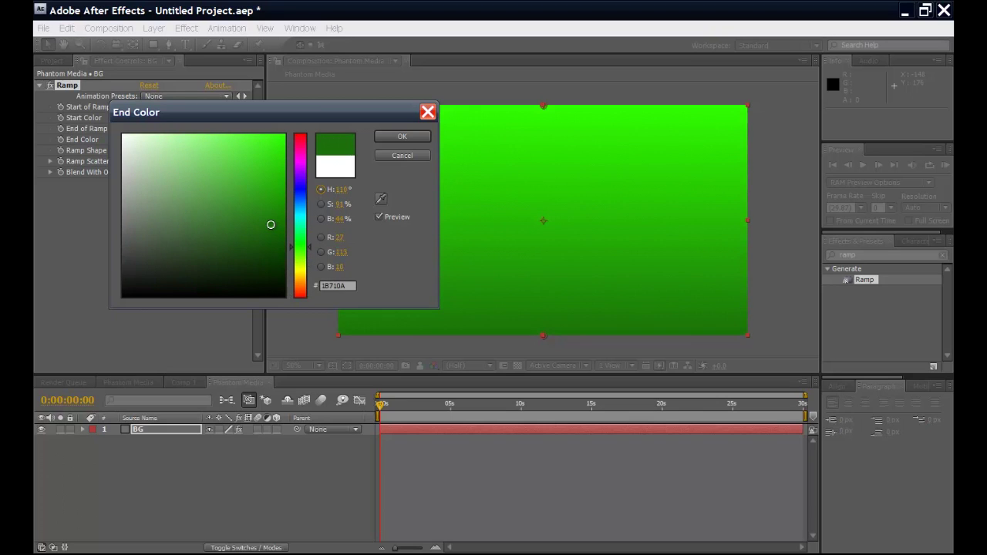
{"action": "left_click", "coordinate": [401, 137]}
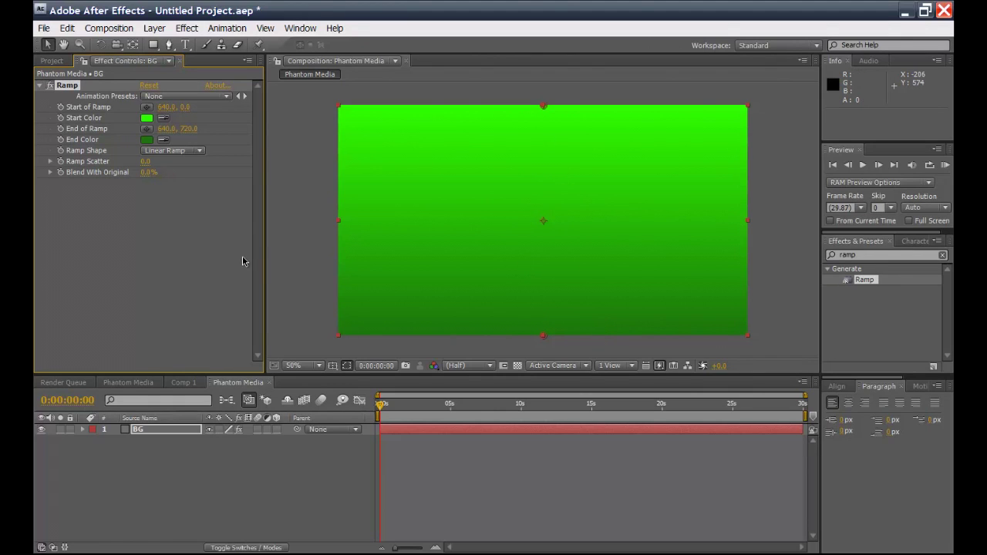
Step: Switch to Radial Ramp, centre its start at 638,362 and move its end to 640,972
{"action": "left_click", "coordinate": [200, 151]}
{"action": "left_click", "coordinate": [179, 167]}
{"action": "left_click_drag", "start_coordinate": [543, 106], "coordinate": [543, 227]}
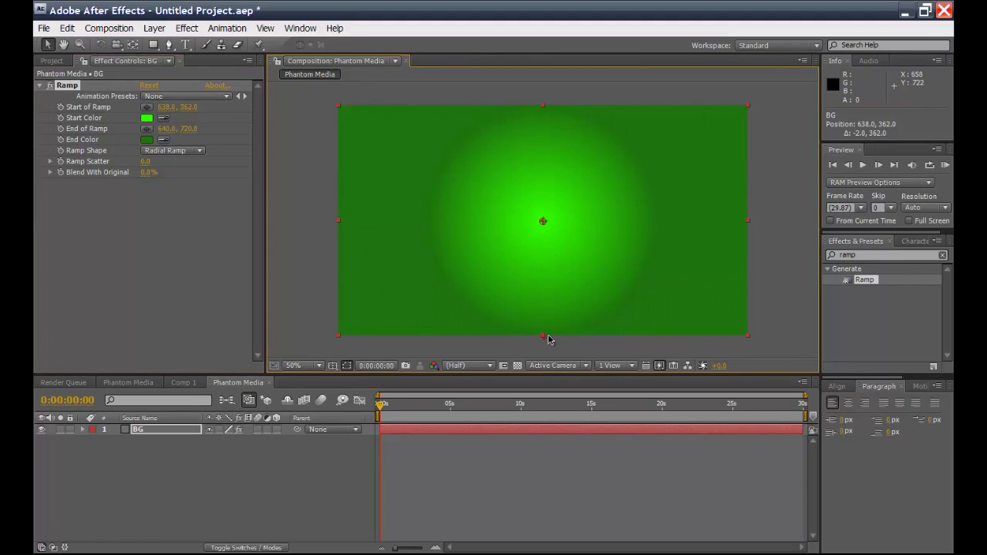
{"action": "left_click_drag", "start_coordinate": [547, 340], "coordinate": [546, 423]}
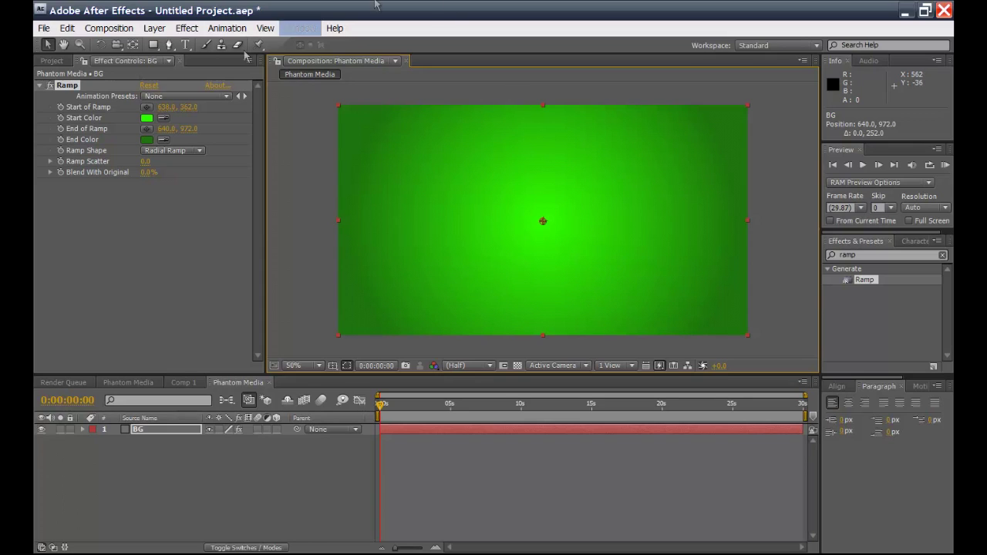
Step: Type a MEDIA text layer in the composition and nudge it slightly right and up
{"action": "left_click", "coordinate": [185, 46]}
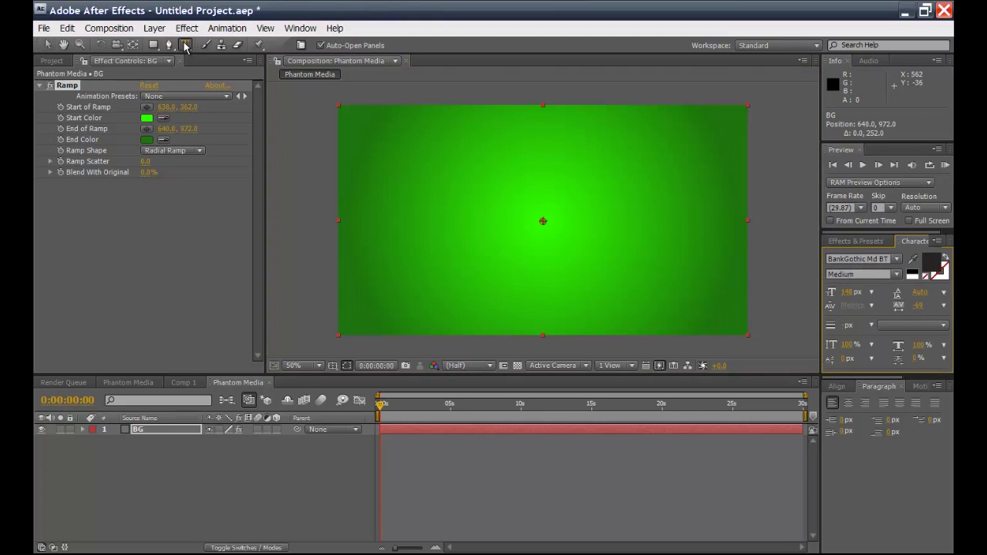
{"action": "left_click", "coordinate": [564, 274]}
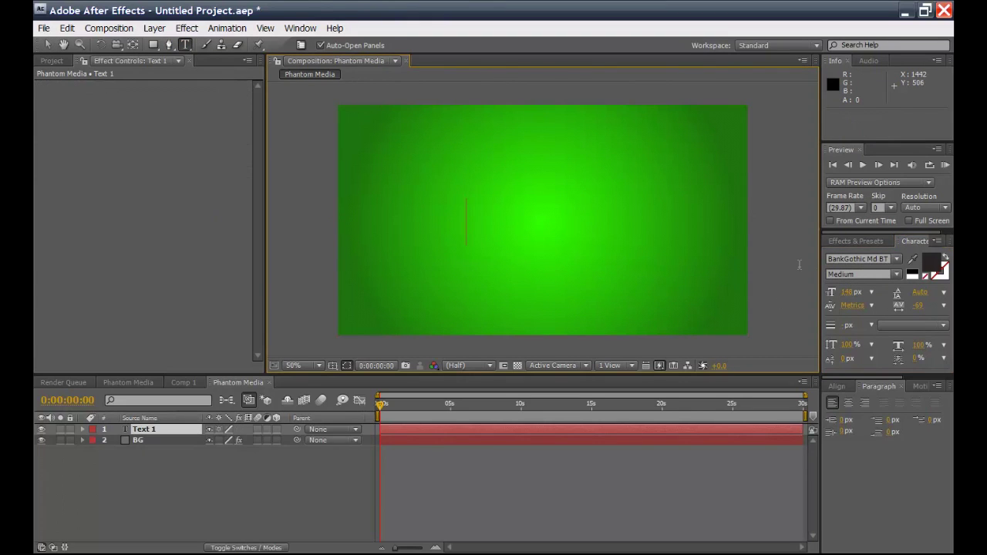
{"action": "type", "text": "M"}
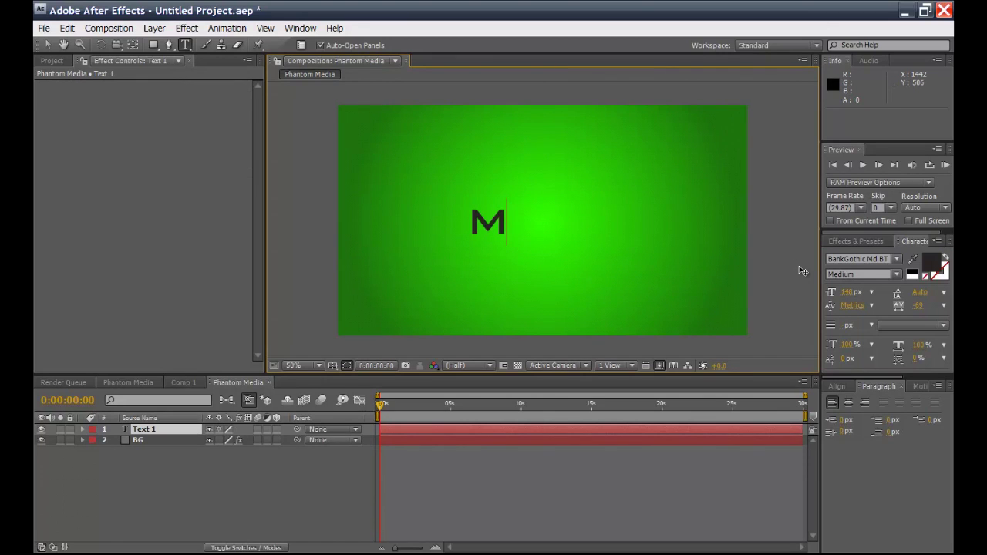
{"action": "type", "text": "EDIA"}
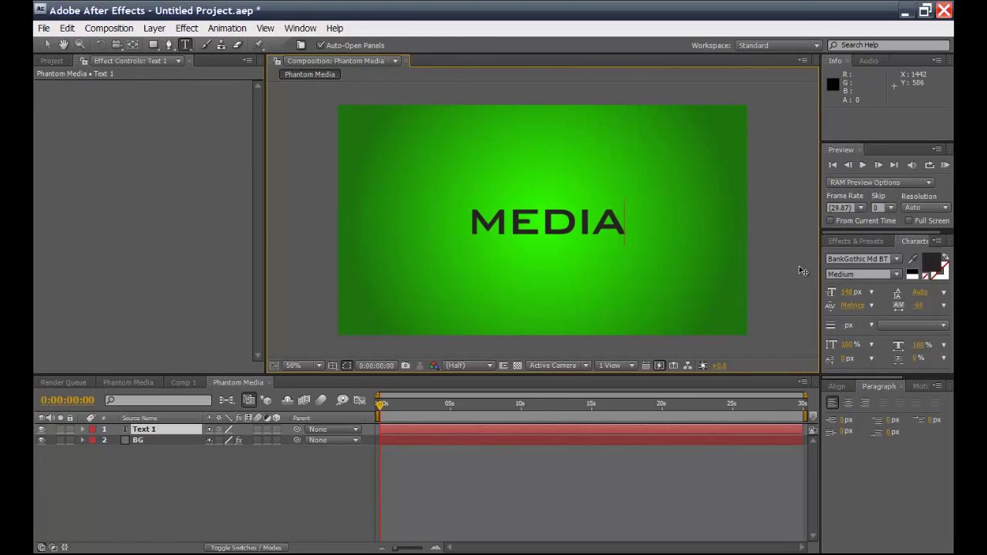
{"action": "left_click", "coordinate": [47, 45]}
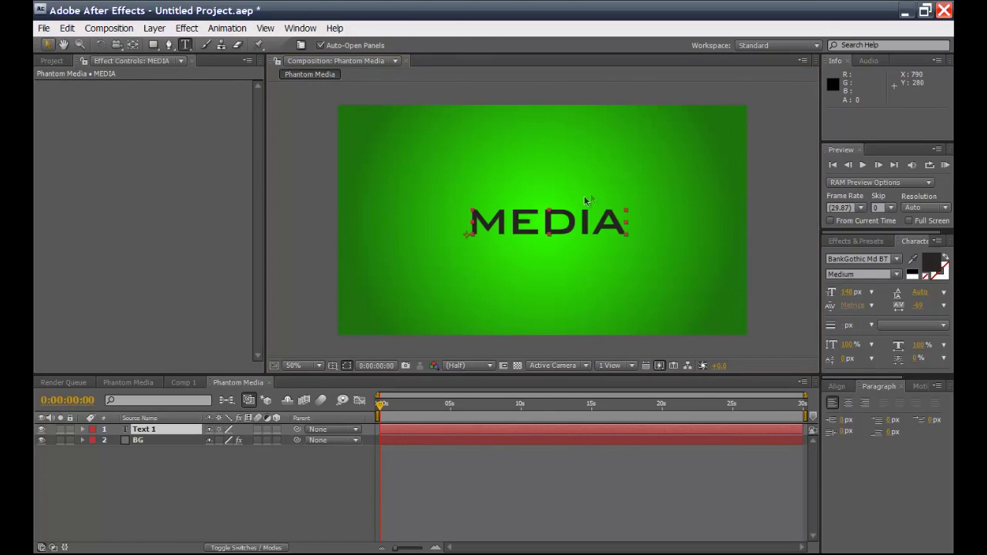
{"action": "mouse_move", "coordinate": [501, 228]}
{"action": "left_mouse_down"}
{"action": "mouse_move", "coordinate": [528, 222]}
{"action": "mouse_move", "coordinate": [514, 226]}
{"action": "left_mouse_up"}
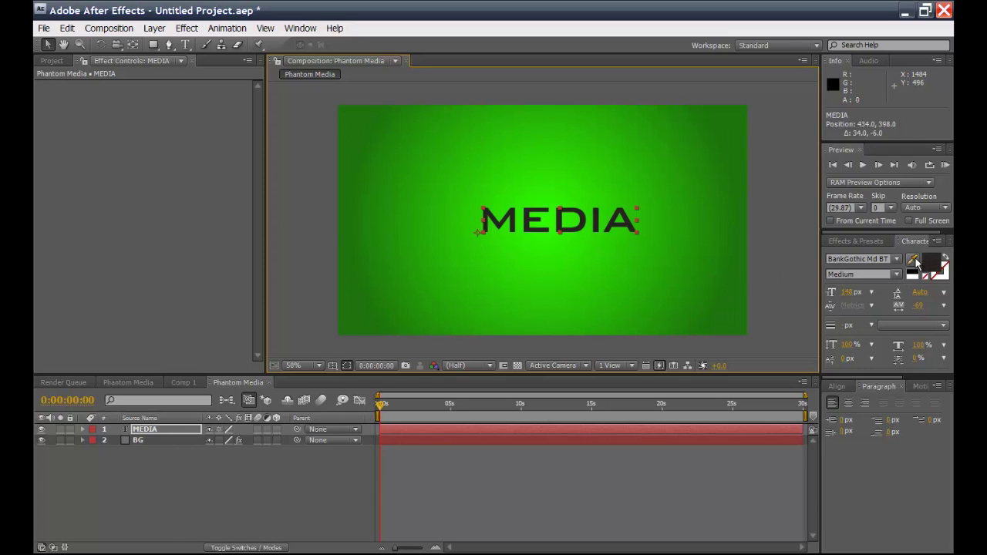
Step: Experiment with MEDIA's colour, size, tracking and vertical scale, undoing the green colour and scale
{"action": "left_click", "coordinate": [915, 261]}
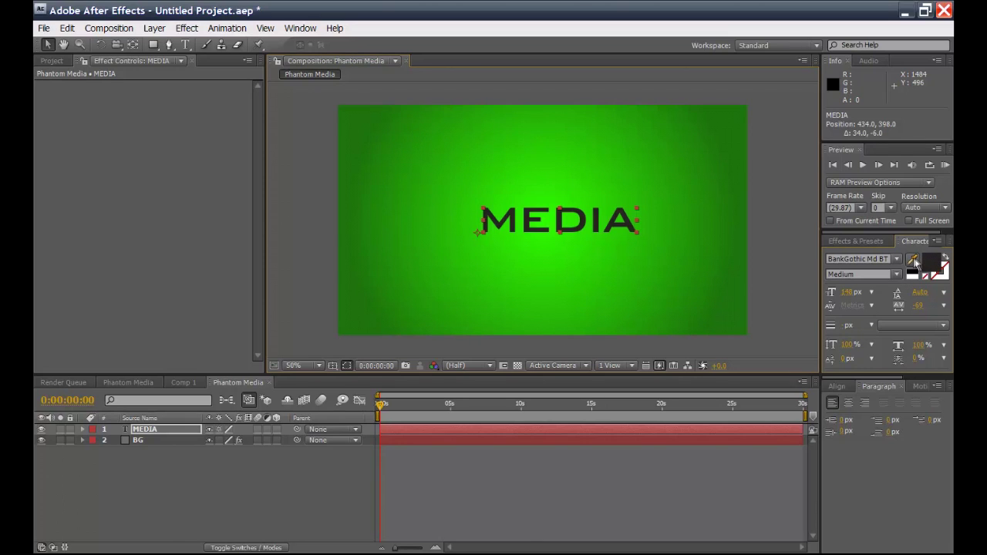
{"action": "left_click", "coordinate": [912, 259]}
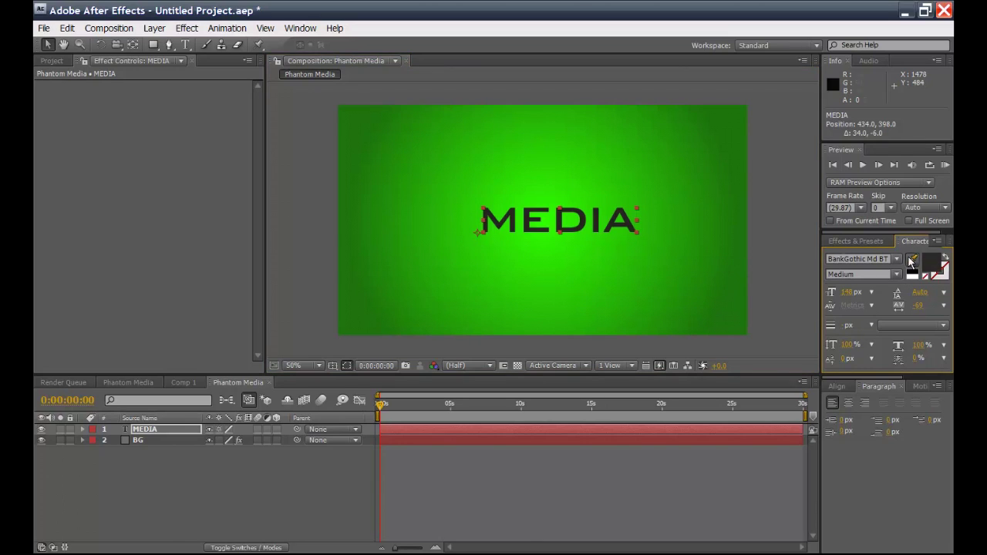
{"action": "left_click", "coordinate": [702, 271]}
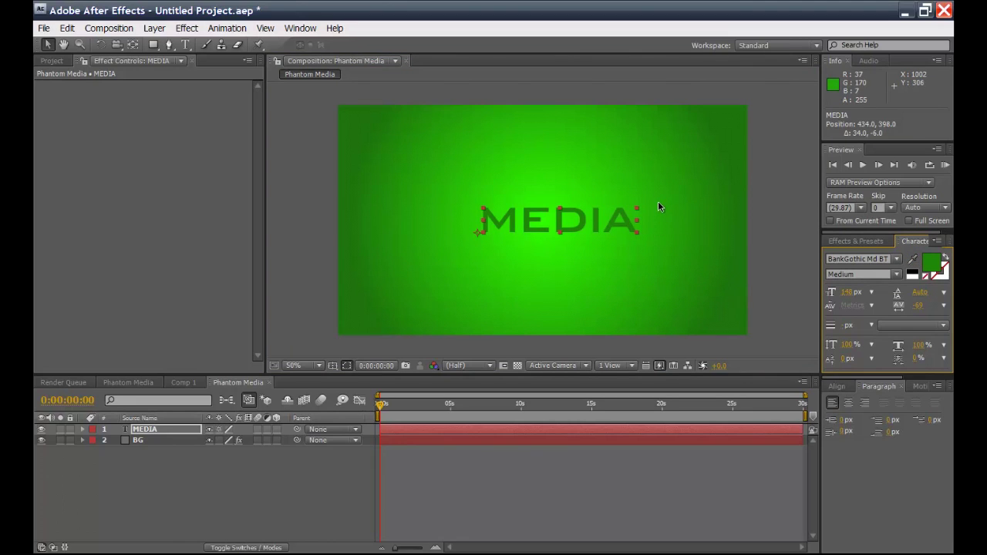
{"action": "key", "text": "ctrl+z"}
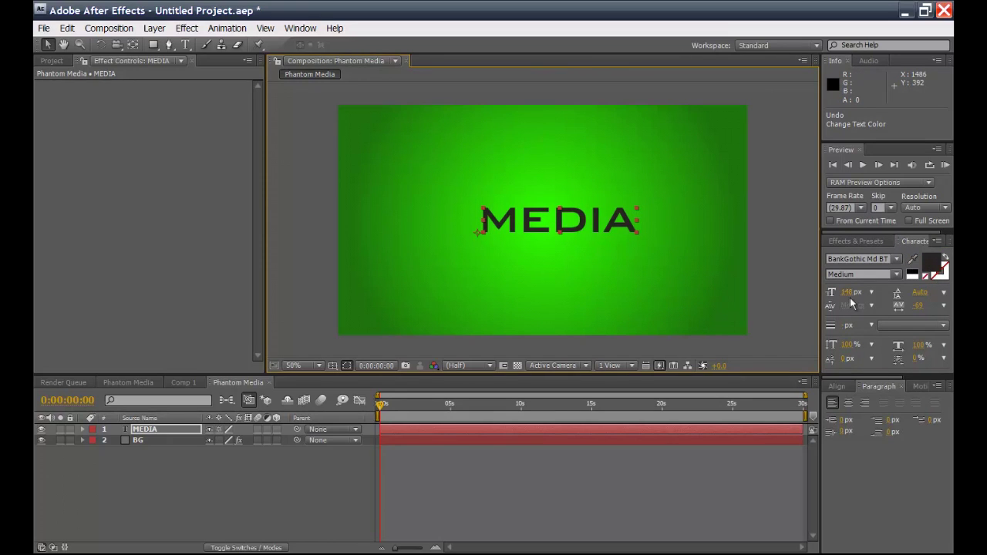
{"action": "mouse_move", "coordinate": [849, 295]}
{"action": "left_mouse_down"}
{"action": "mouse_move", "coordinate": [888, 294]}
{"action": "mouse_move", "coordinate": [845, 293]}
{"action": "left_mouse_up"}
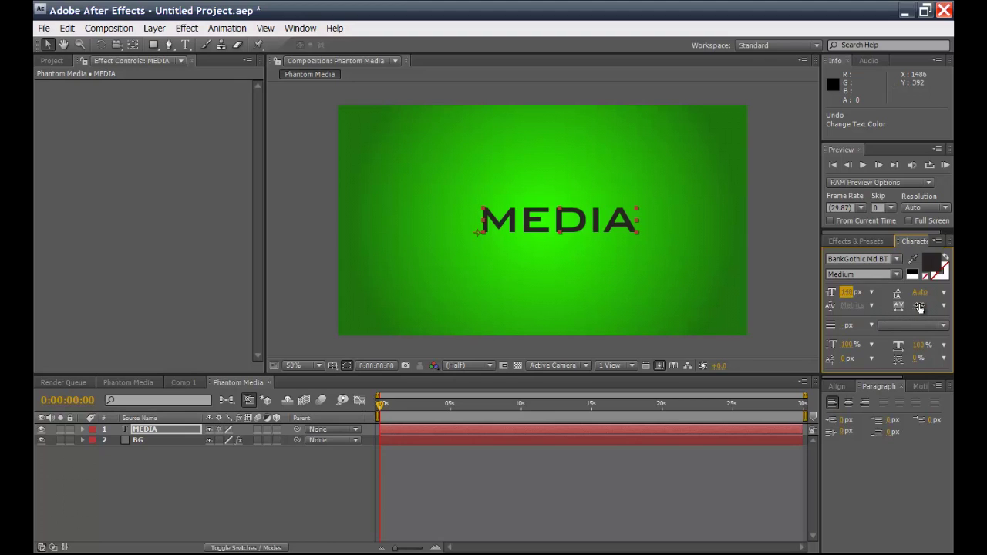
{"action": "mouse_move", "coordinate": [919, 308]}
{"action": "left_mouse_down"}
{"action": "mouse_move", "coordinate": [962, 300]}
{"action": "mouse_move", "coordinate": [929, 303]}
{"action": "left_mouse_up"}
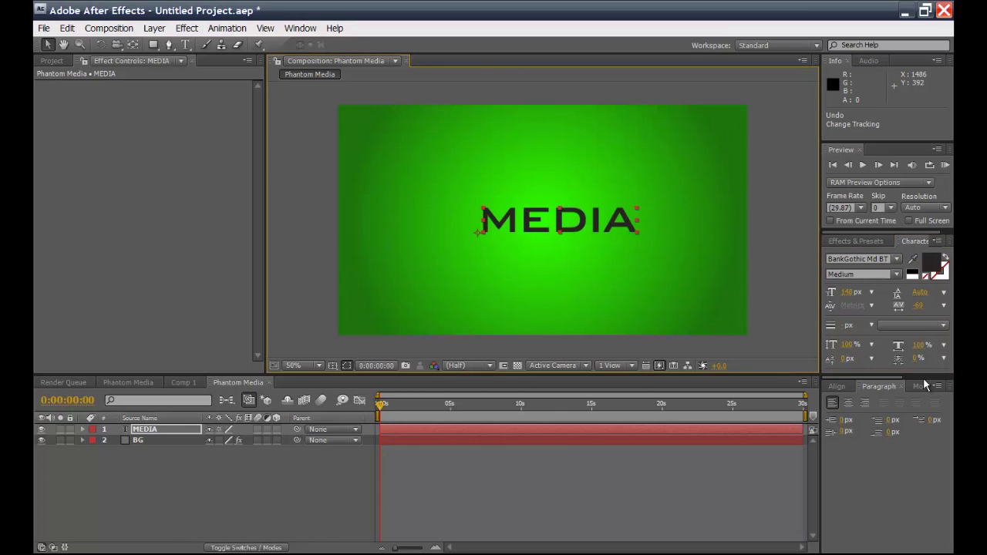
{"action": "left_click_drag", "start_coordinate": [848, 344], "coordinate": [951, 349]}
{"action": "key", "text": "ctrl+z"}
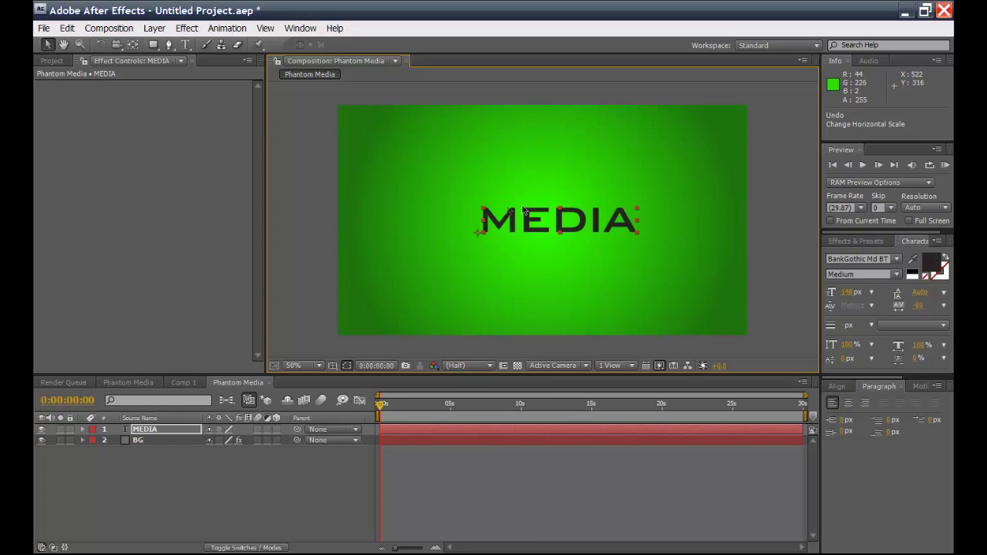
Step: Move MEDIA up and left and tighten its tracking to -137
{"action": "left_click_drag", "start_coordinate": [565, 222], "coordinate": [542, 219]}
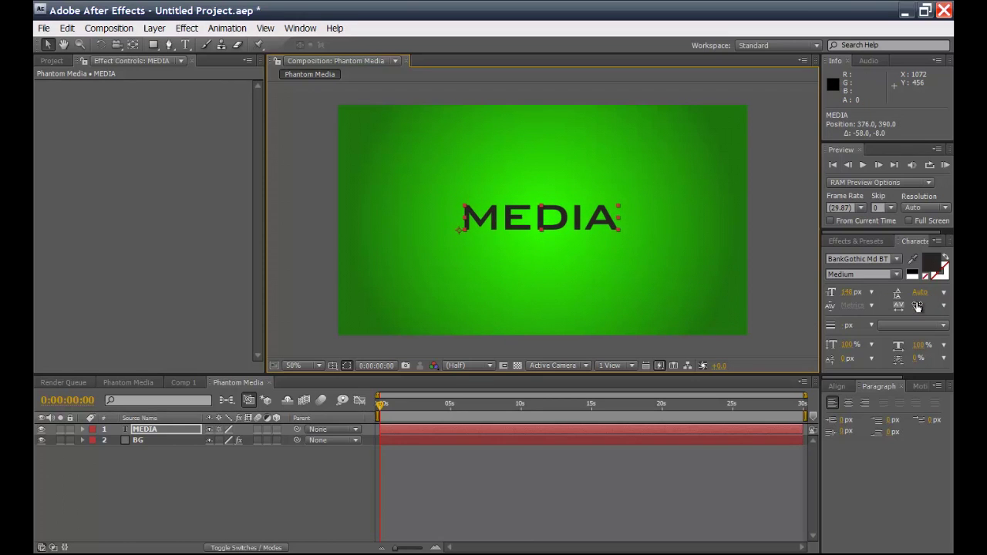
{"action": "left_click_drag", "start_coordinate": [918, 305], "coordinate": [869, 306]}
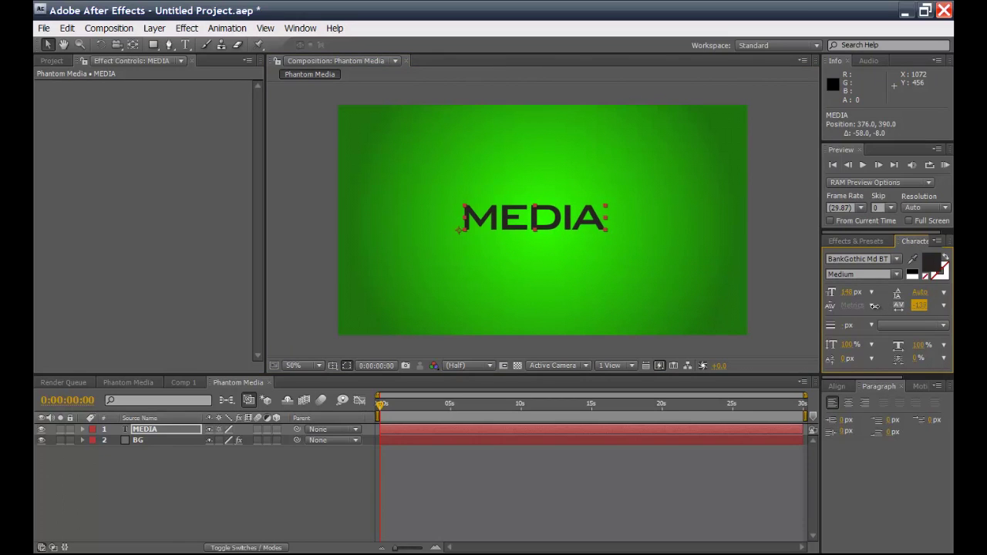
{"action": "left_click", "coordinate": [785, 259]}
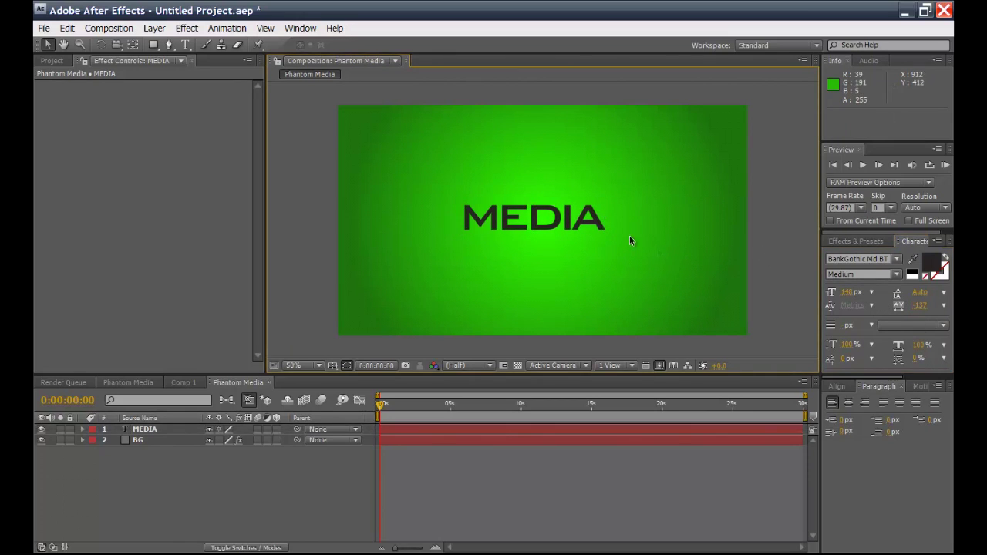
{"action": "left_click", "coordinate": [556, 223]}
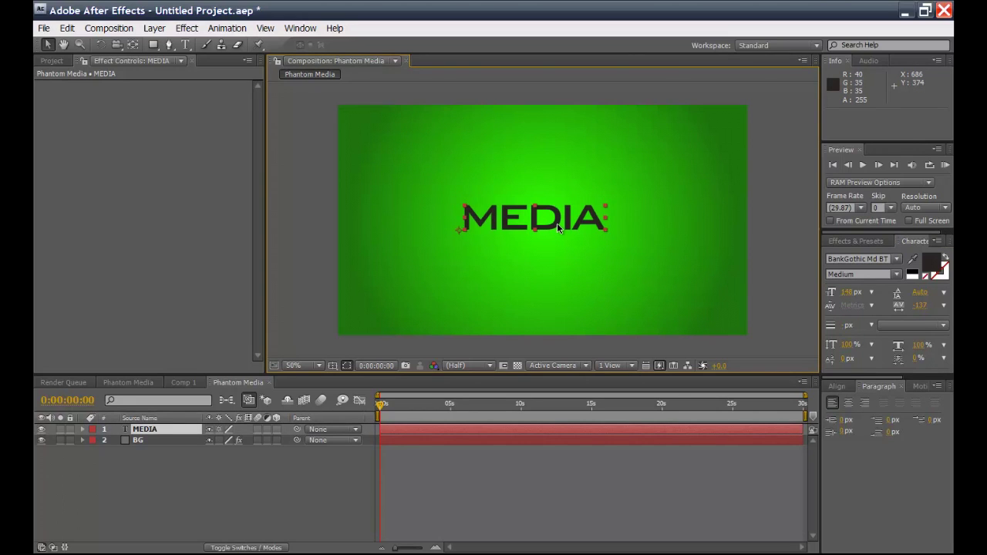
Step: Centre MEDIA against the title/action safe guides, then hide the guides and deselect
{"action": "key", "text": "apostrophe"}
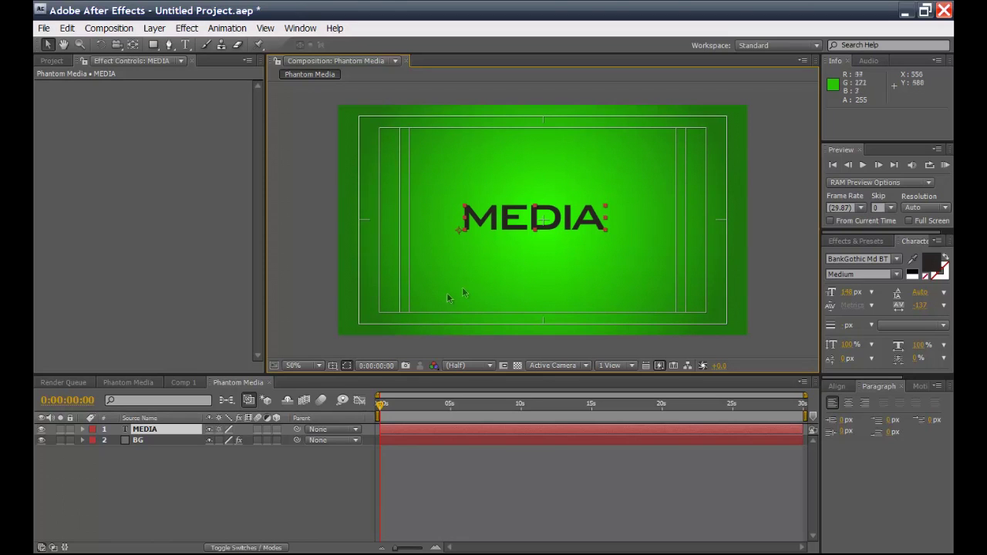
{"action": "left_click", "coordinate": [332, 365]}
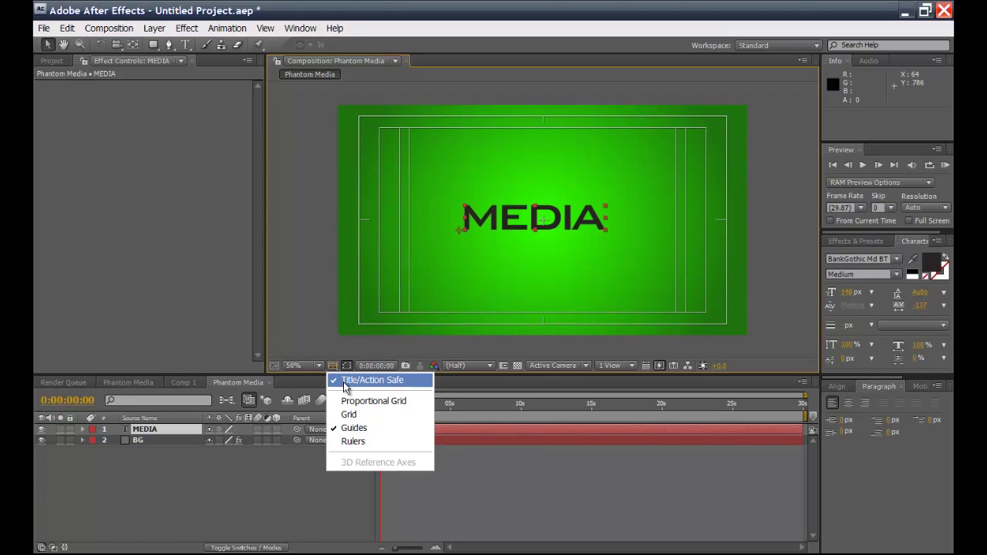
{"action": "left_click", "coordinate": [344, 387]}
{"action": "left_click", "coordinate": [332, 366]}
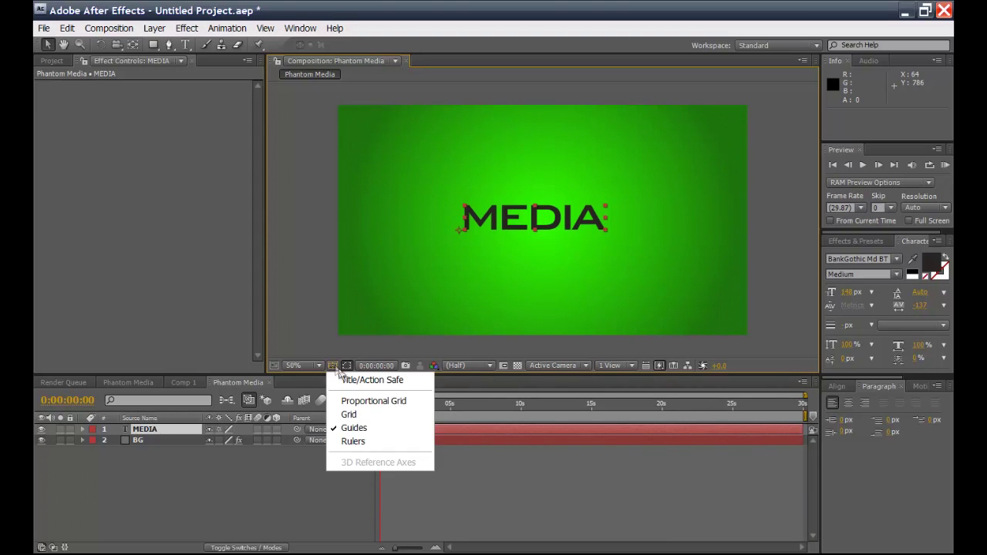
{"action": "left_click", "coordinate": [344, 384]}
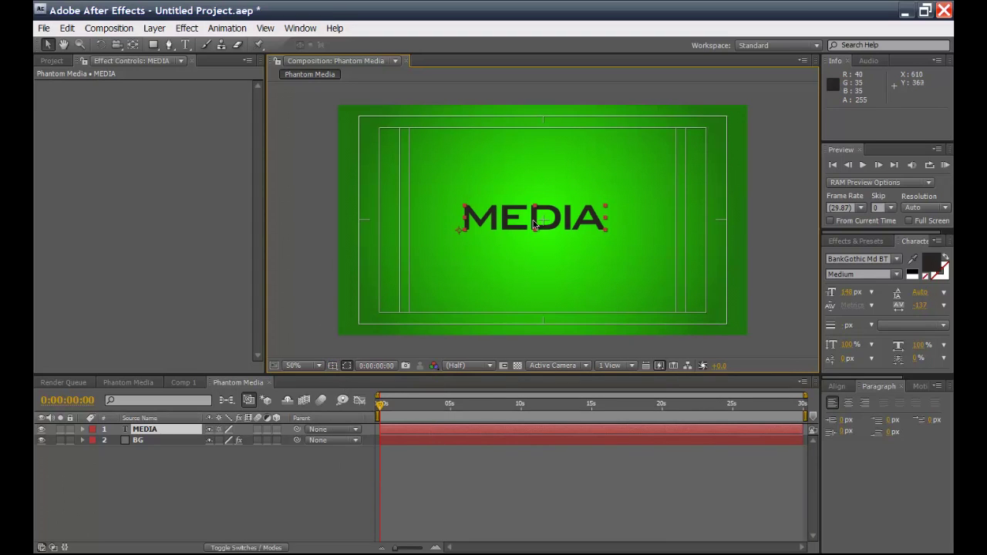
{"action": "left_click_drag", "start_coordinate": [534, 224], "coordinate": [545, 223]}
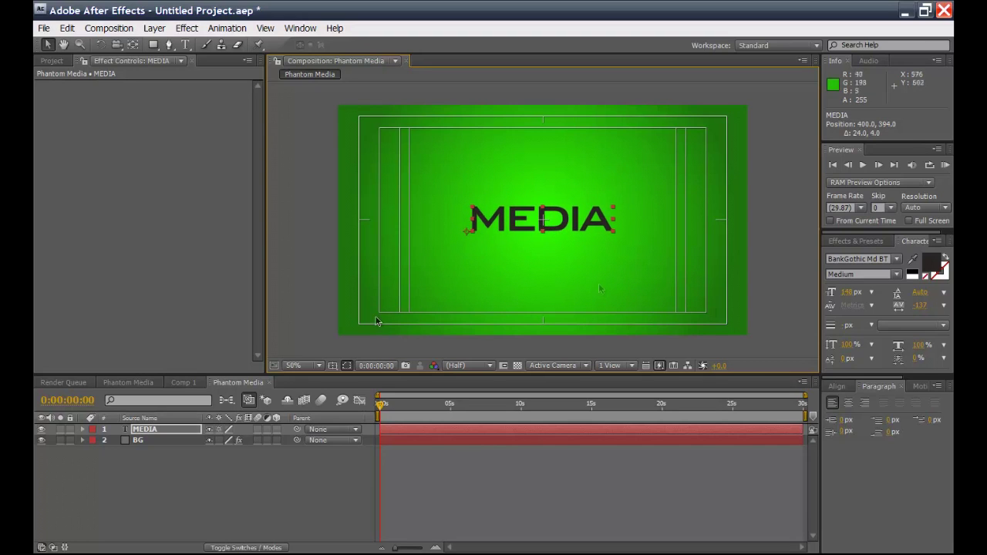
{"action": "key", "text": "apostrophe"}
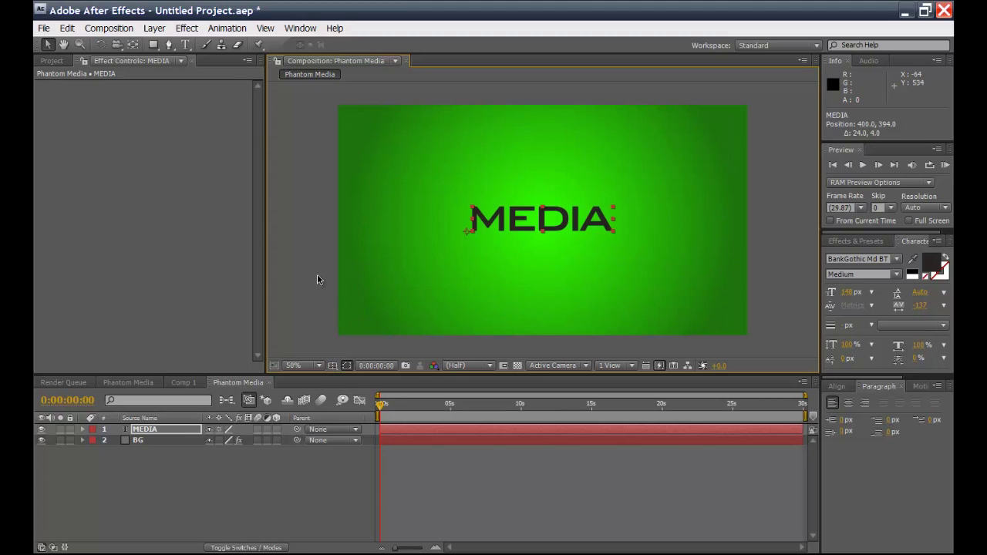
{"action": "left_click", "coordinate": [677, 203]}
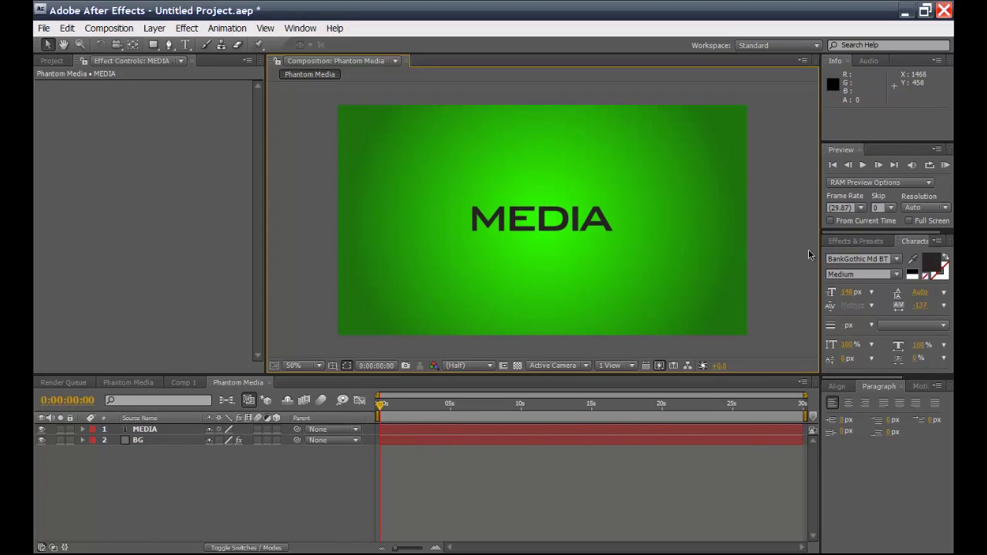
{"action": "left_click", "coordinate": [848, 241]}
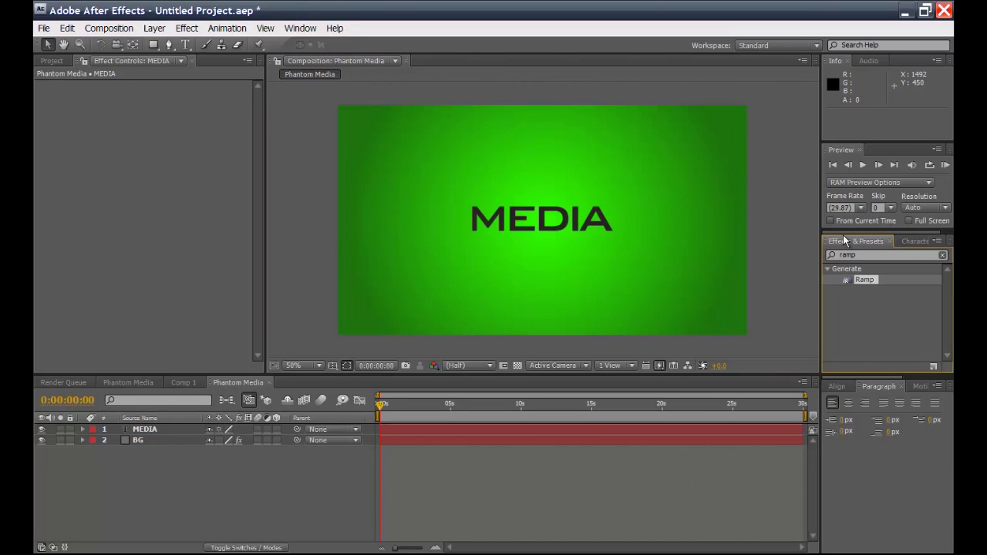
Step: Search 'drop sha' and apply a default Drop Shadow (black, 50%, 135°, distance 5) to MEDIA
{"action": "left_click", "coordinate": [867, 254]}
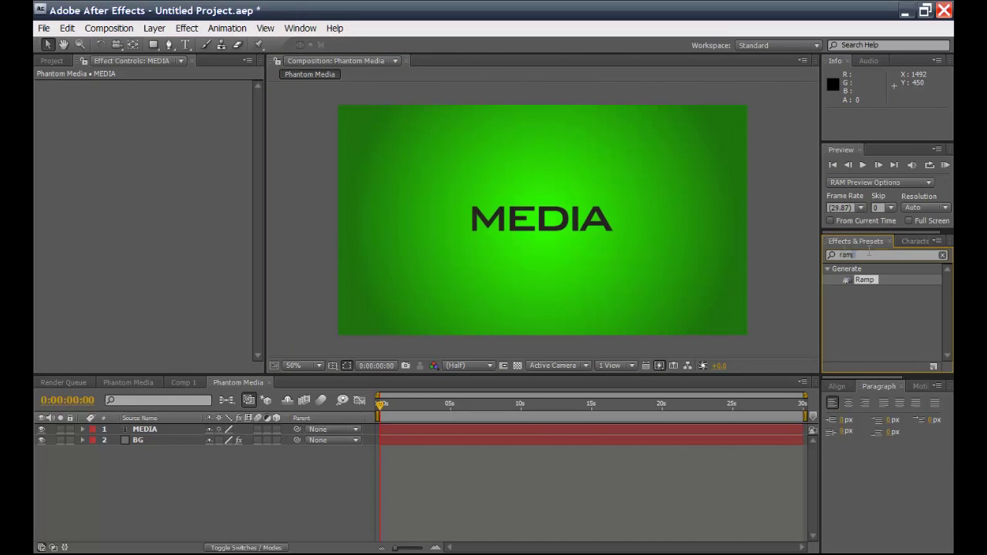
{"action": "type", "text": "drop shad"}
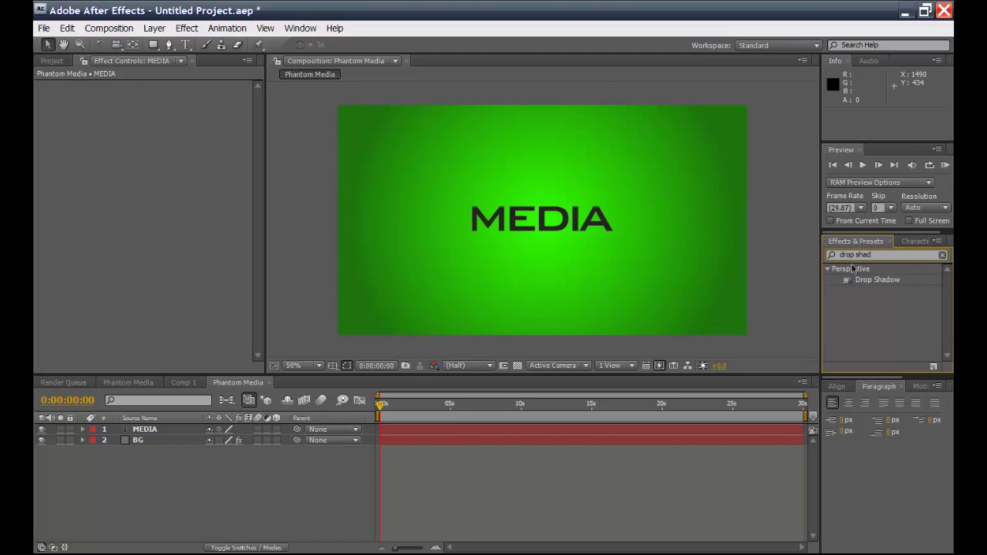
{"action": "left_click_drag", "start_coordinate": [851, 284], "coordinate": [595, 224]}
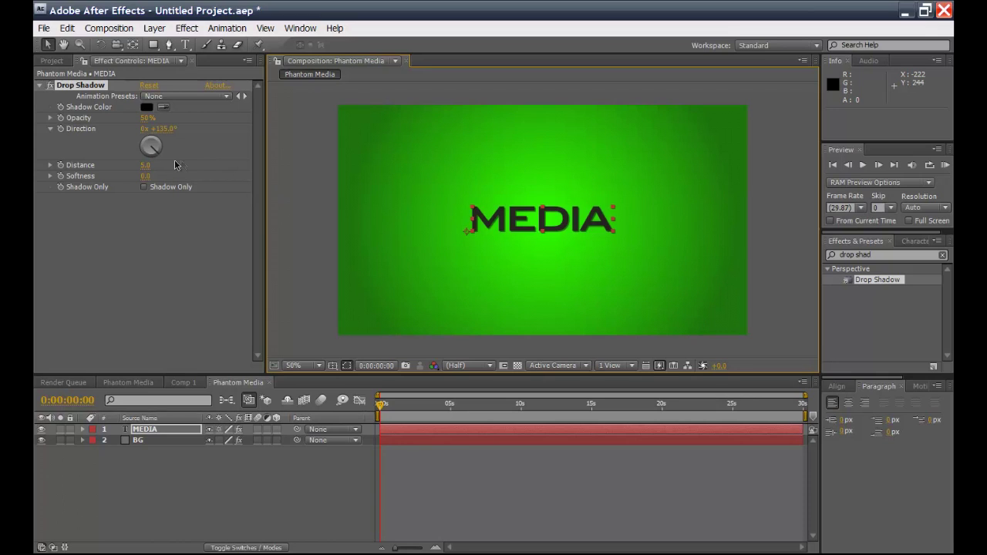
Step: Set the MEDIA drop shadow distance to 10 and its softness to 15, then 10
{"action": "left_click", "coordinate": [146, 165]}
{"action": "type", "text": "10"}
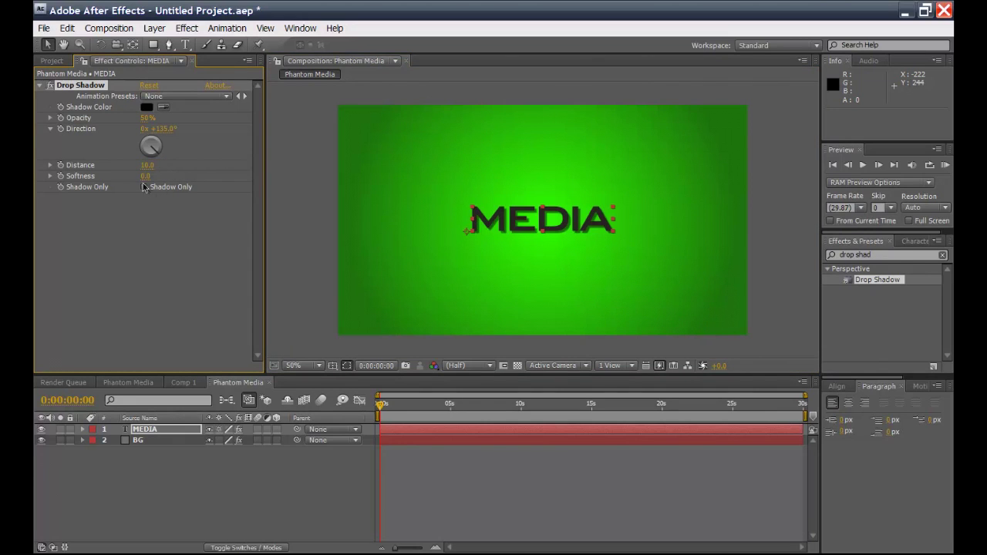
{"action": "left_click", "coordinate": [145, 176]}
{"action": "type", "text": "15"}
{"action": "key", "text": "Return"}
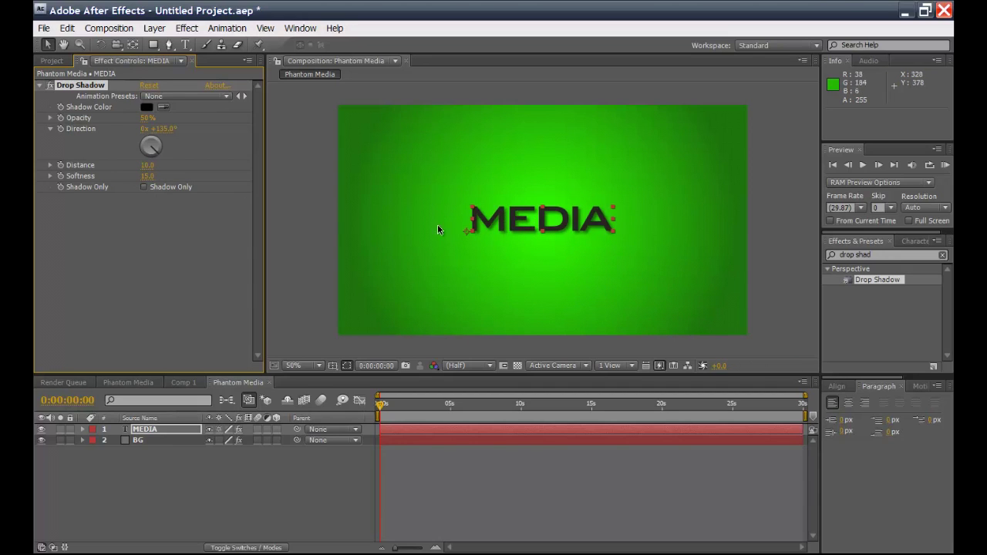
{"action": "left_click", "coordinate": [146, 176]}
{"action": "type", "text": "10"}
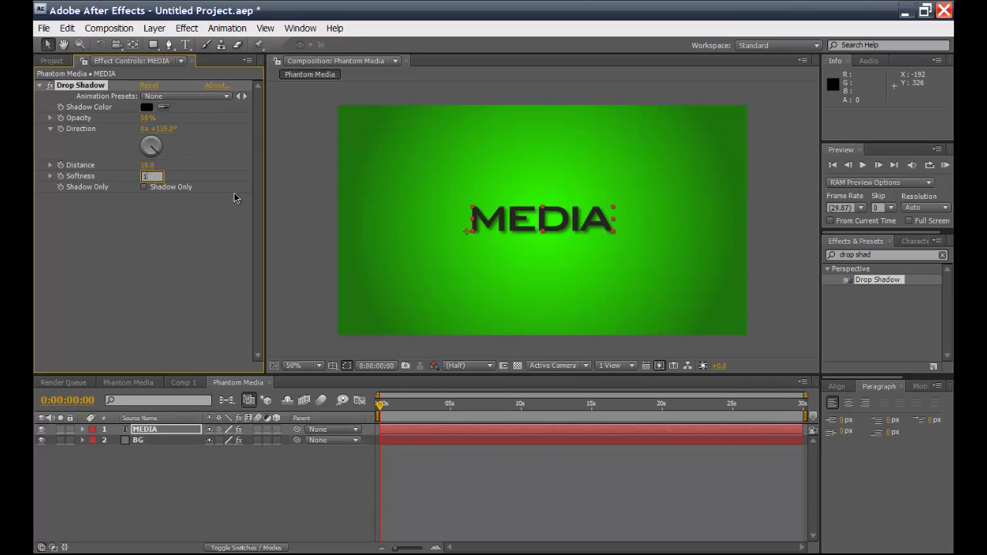
{"action": "key", "text": "Return"}
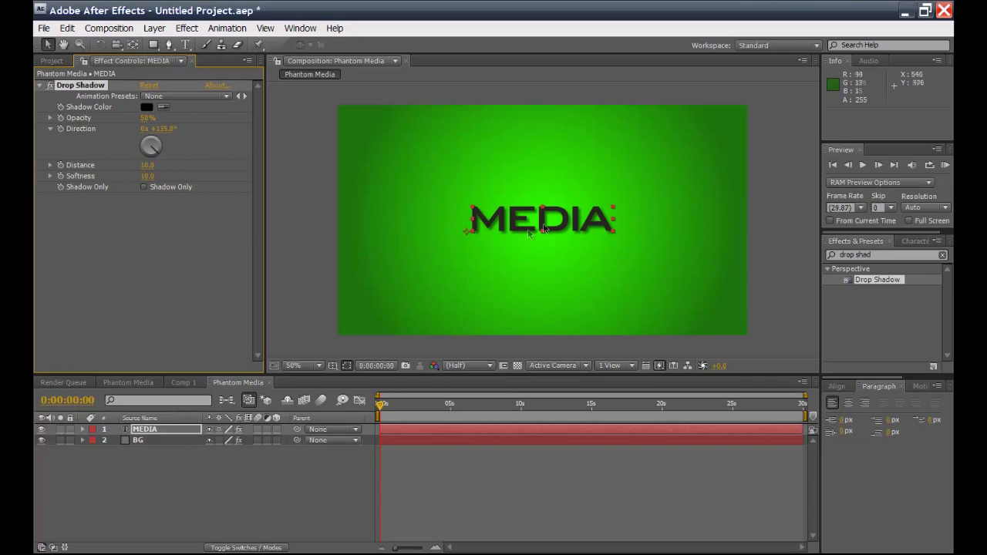
Step: Raise the drop shadow opacity to 100% and its distance to 15
{"action": "left_click_drag", "start_coordinate": [143, 119], "coordinate": [239, 127]}
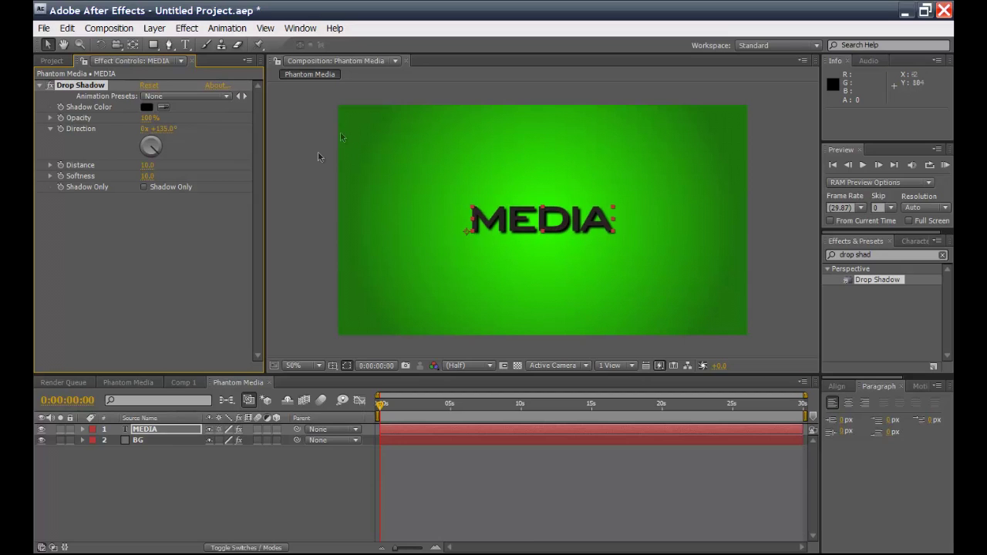
{"action": "left_click", "coordinate": [147, 167]}
{"action": "type", "text": "15"}
{"action": "key", "text": "Return"}
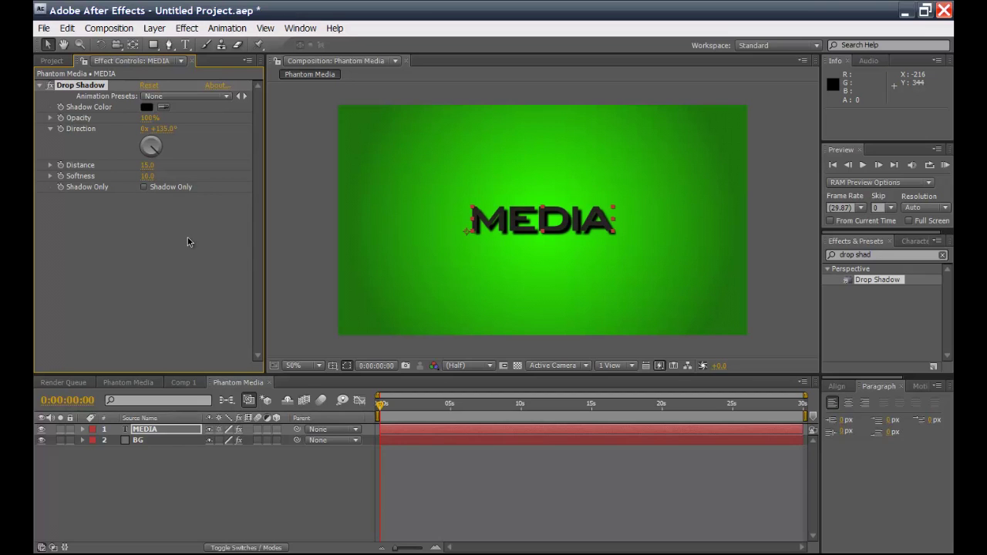
Step: Nudge the MEDIA title left, undo the move, and deselect the layer
{"action": "mouse_move", "coordinate": [555, 232]}
{"action": "left_mouse_down"}
{"action": "mouse_move", "coordinate": [529, 228]}
{"action": "mouse_move", "coordinate": [550, 236]}
{"action": "left_mouse_up"}
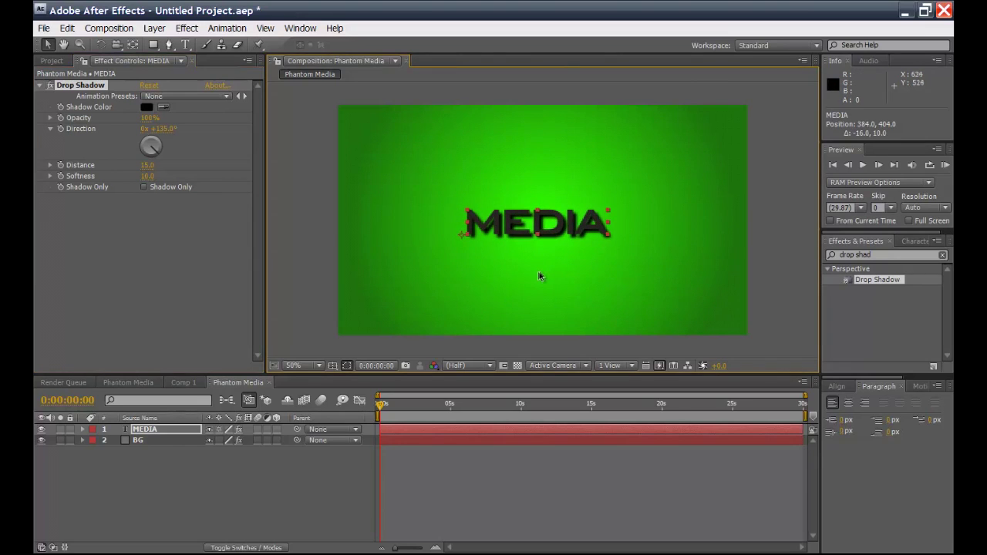
{"action": "key", "text": "ctrl+z"}
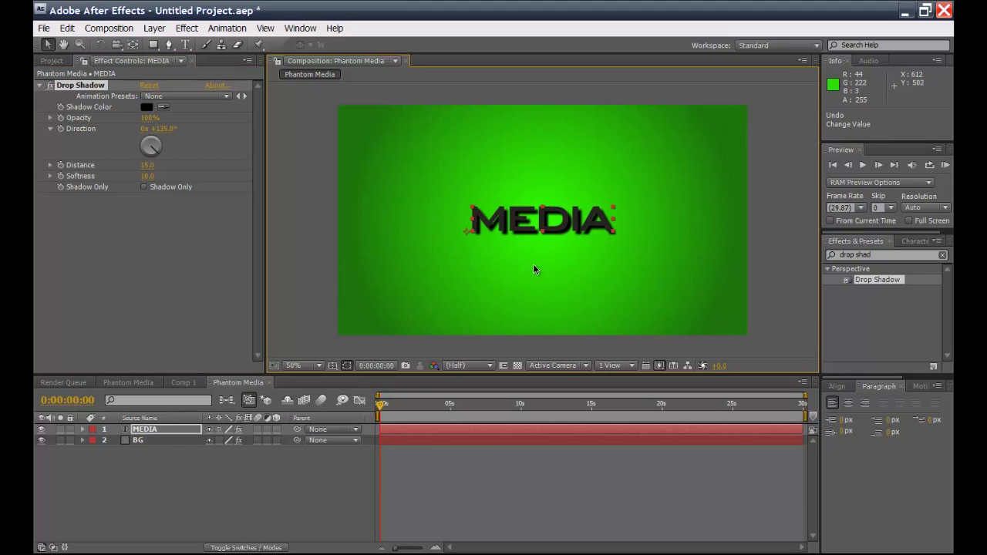
{"action": "left_click", "coordinate": [299, 208]}
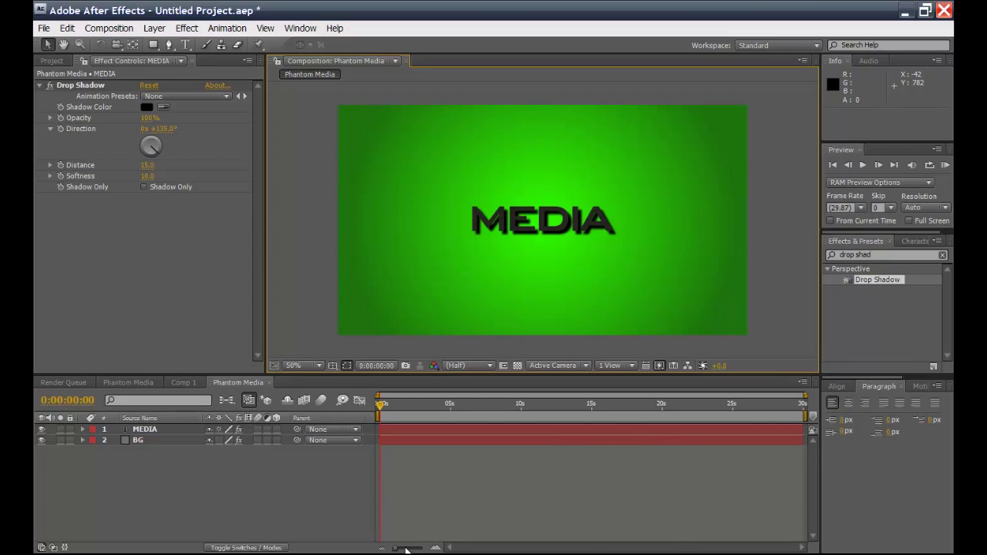
Step: Zoom the timeline in and twirl open the MEDIA layer down to its Transform properties
{"action": "left_click_drag", "start_coordinate": [403, 548], "coordinate": [406, 549]}
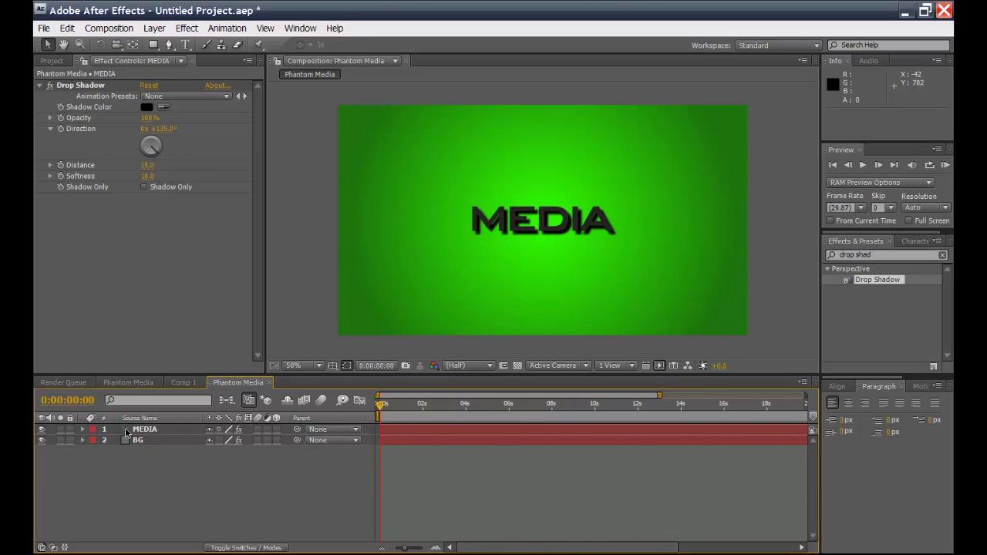
{"action": "left_click", "coordinate": [83, 430]}
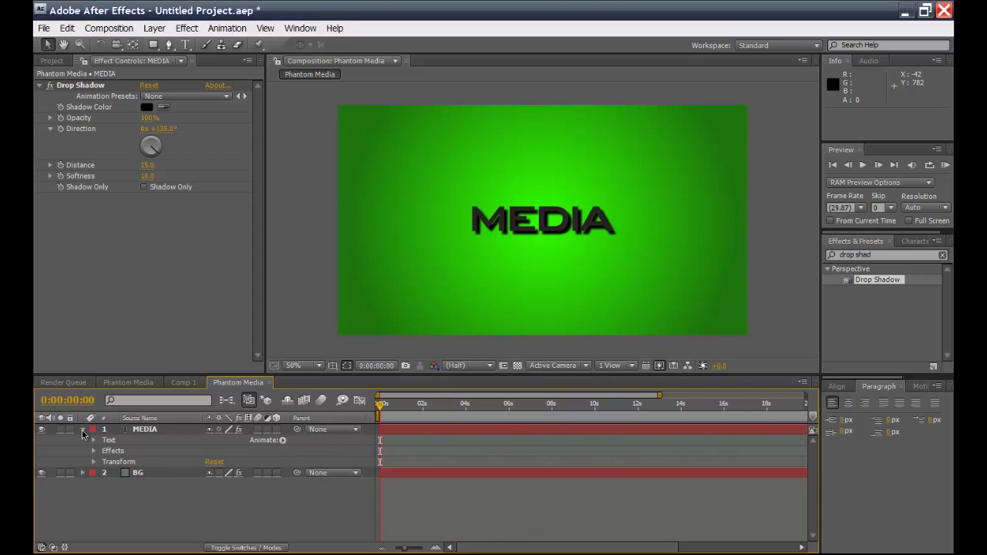
{"action": "left_click", "coordinate": [82, 429]}
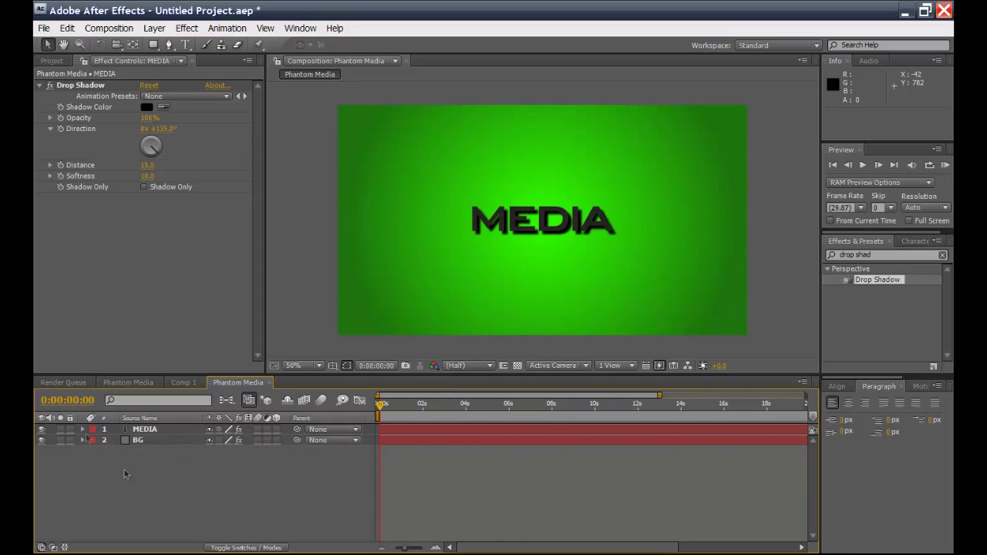
{"action": "left_click", "coordinate": [229, 548]}
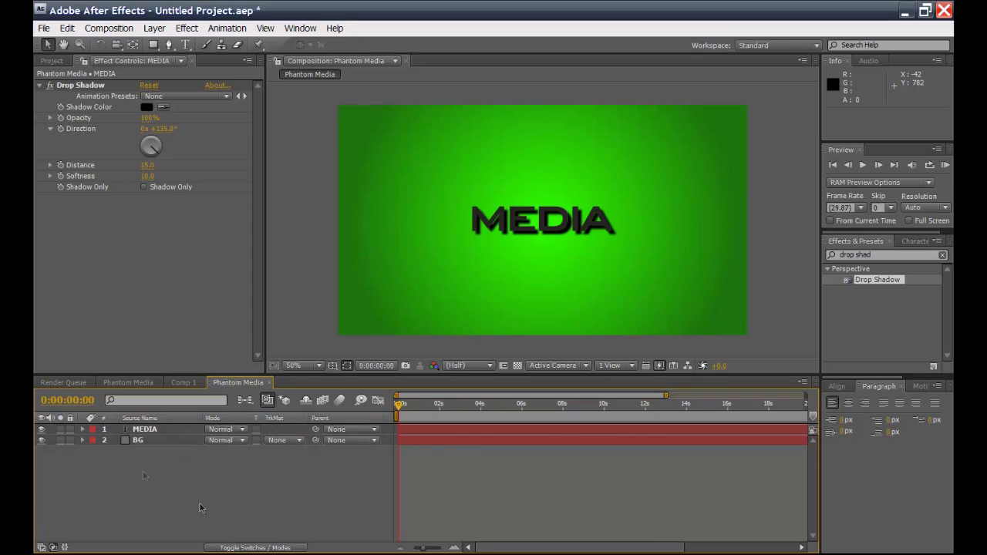
{"action": "left_click", "coordinate": [270, 548]}
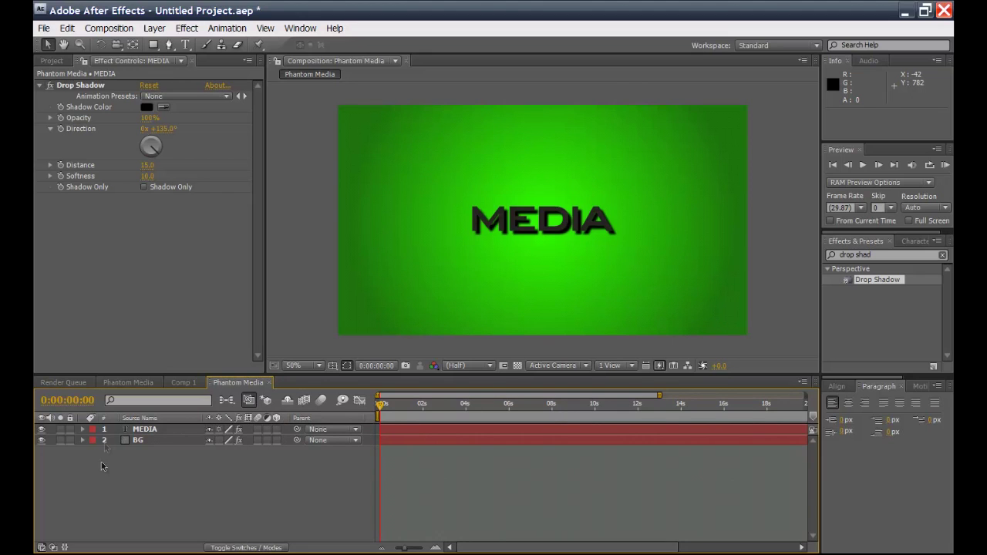
{"action": "left_click", "coordinate": [84, 430]}
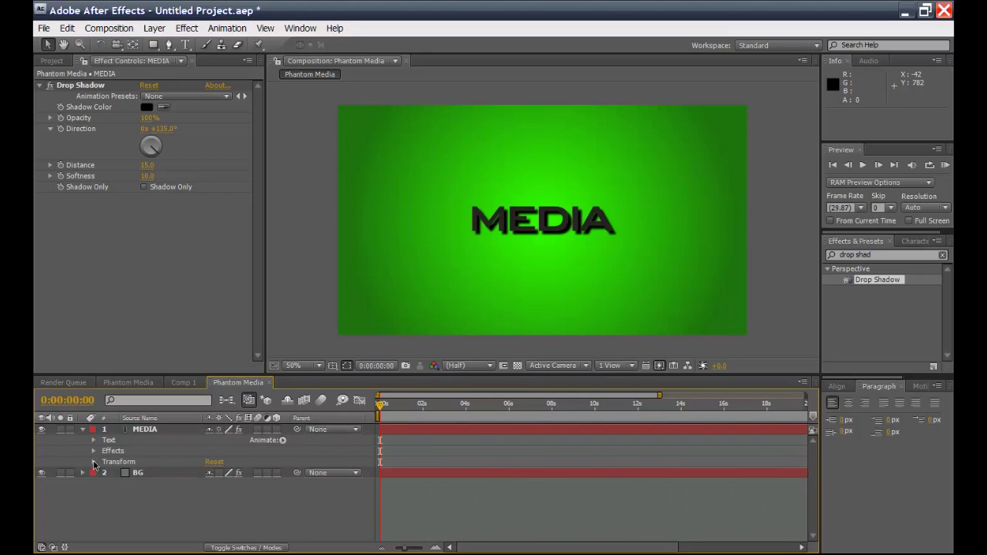
{"action": "left_click", "coordinate": [94, 461]}
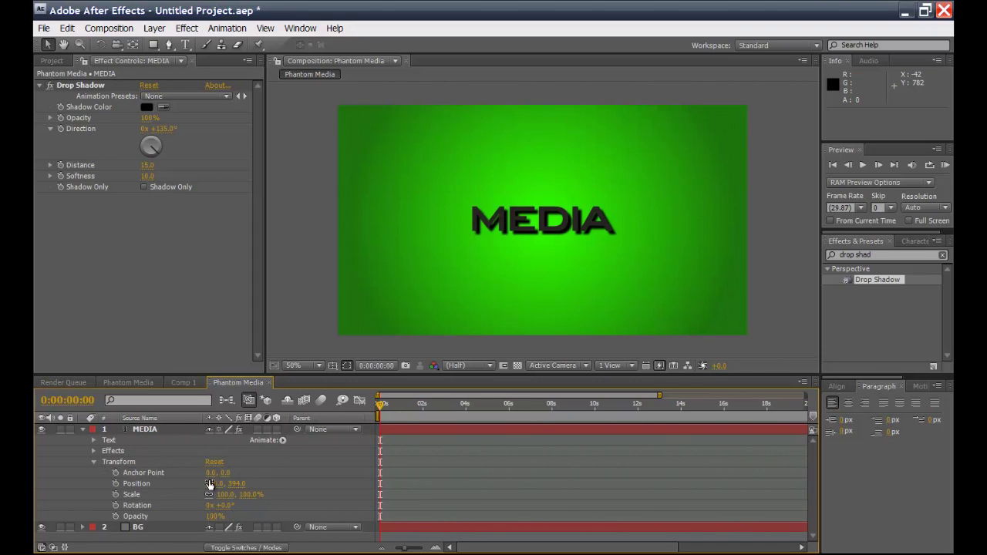
Step: Move the MEDIA layer's anchor point onto the text, around 237, -24
{"action": "left_click", "coordinate": [504, 228]}
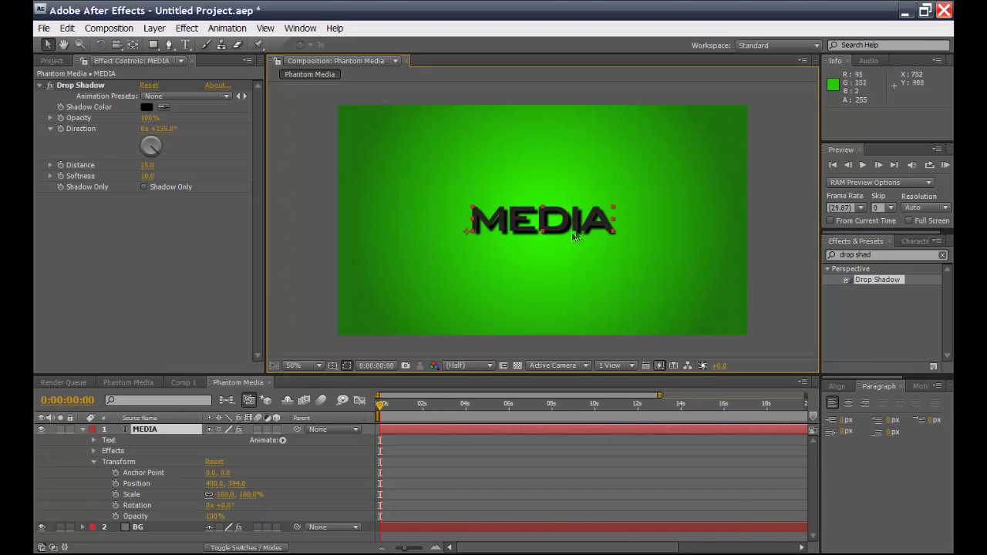
{"action": "left_click_drag", "start_coordinate": [213, 473], "coordinate": [365, 474]}
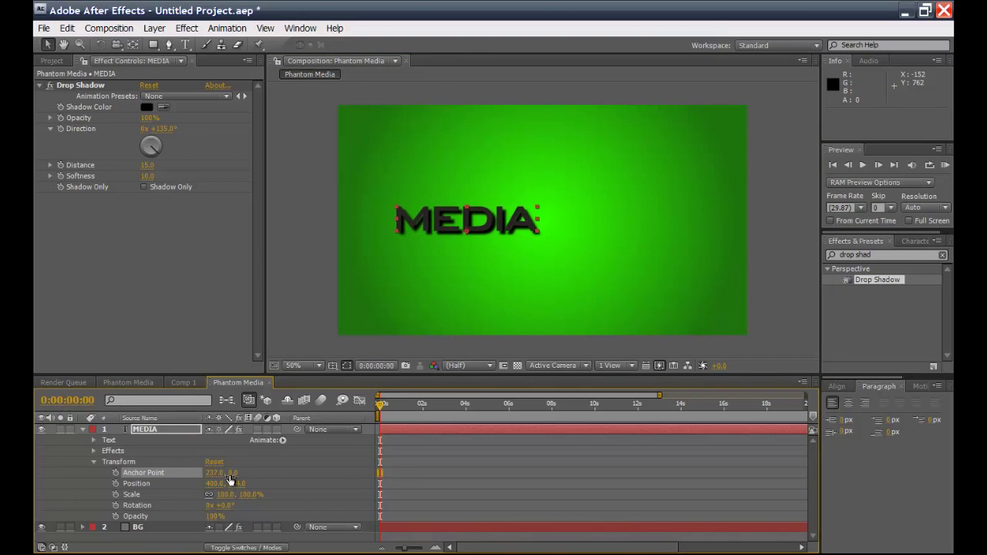
{"action": "left_click_drag", "start_coordinate": [228, 473], "coordinate": [212, 472]}
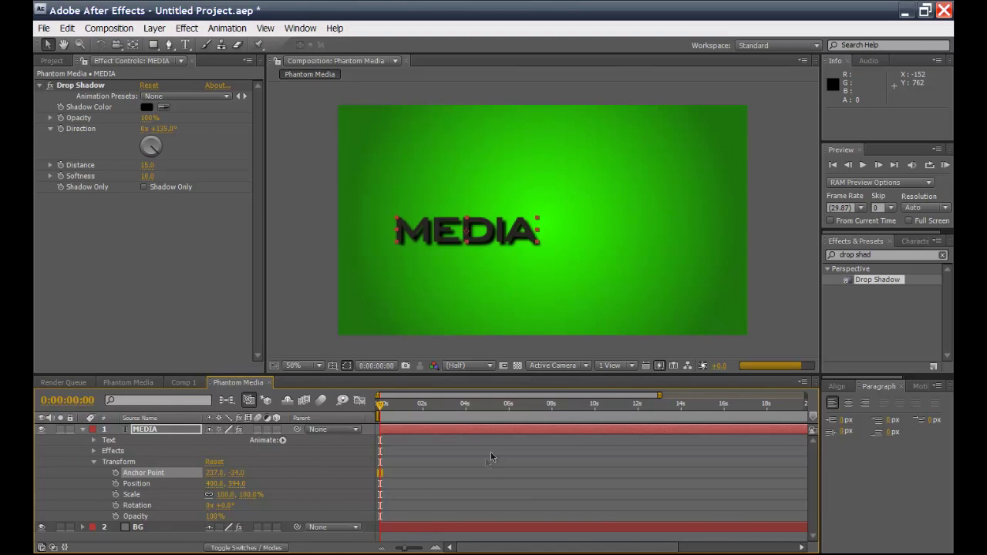
Step: Centre the MEDIA title in the frame at 640, 358 using the safe guides, then hide them
{"action": "left_click", "coordinate": [335, 365]}
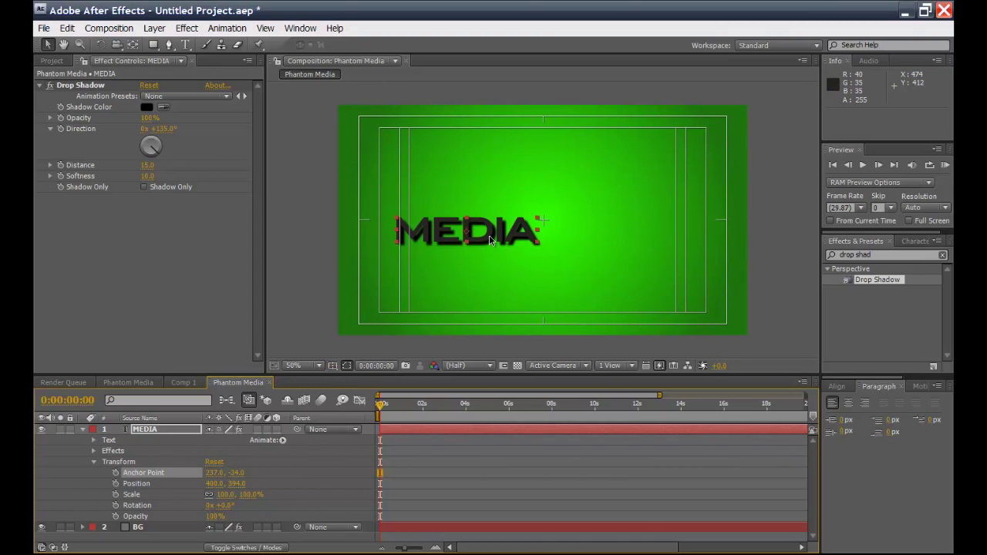
{"action": "left_click_drag", "start_coordinate": [497, 245], "coordinate": [567, 227]}
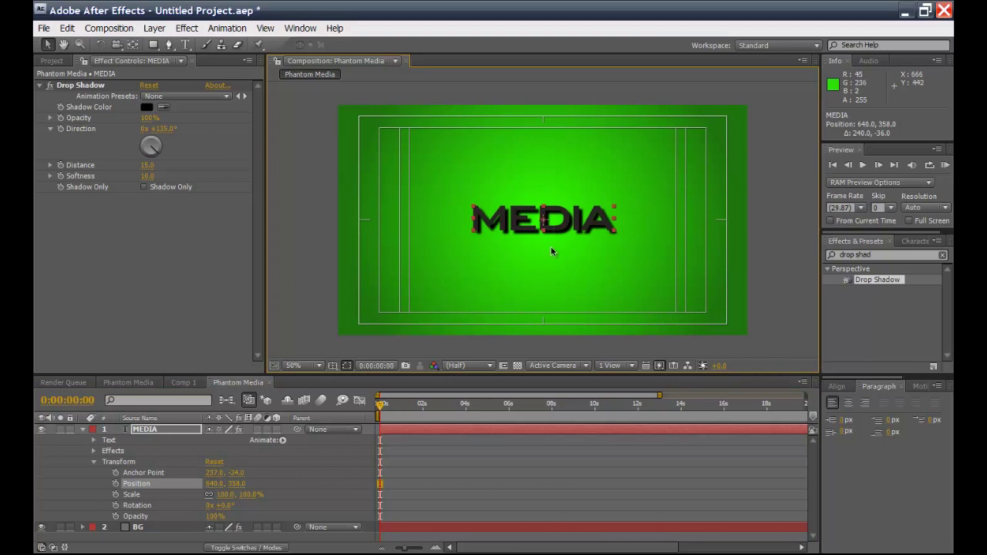
{"action": "key", "text": "apostrophe"}
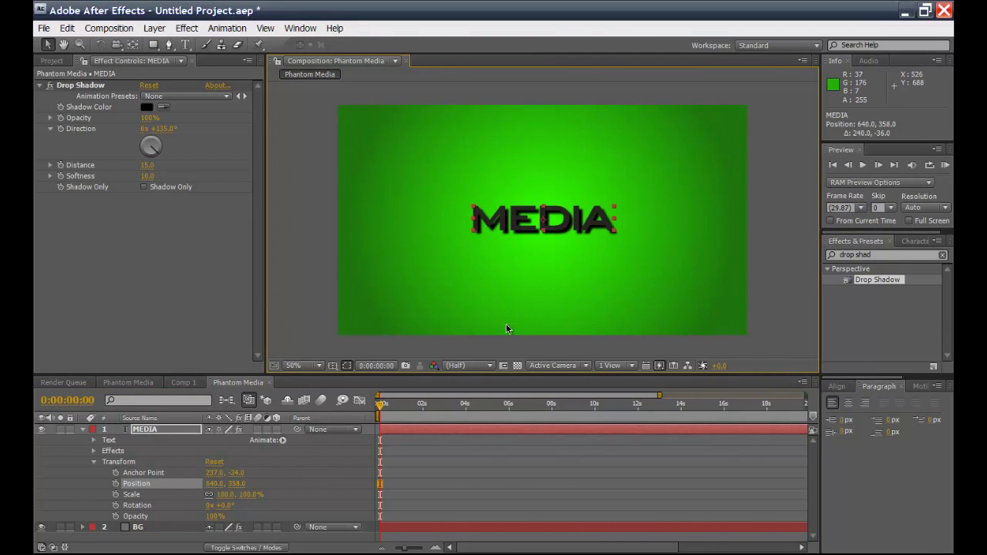
{"action": "left_click", "coordinate": [323, 234]}
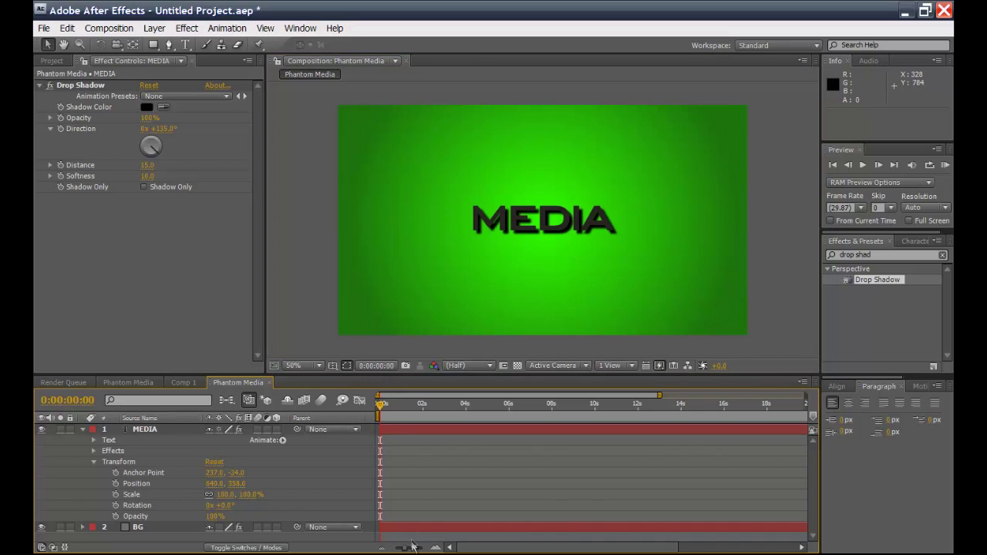
Step: Keyframe the MEDIA title's Scale at 100% at 0 s and 179% at 4 s
{"action": "left_click_drag", "start_coordinate": [405, 549], "coordinate": [411, 549]}
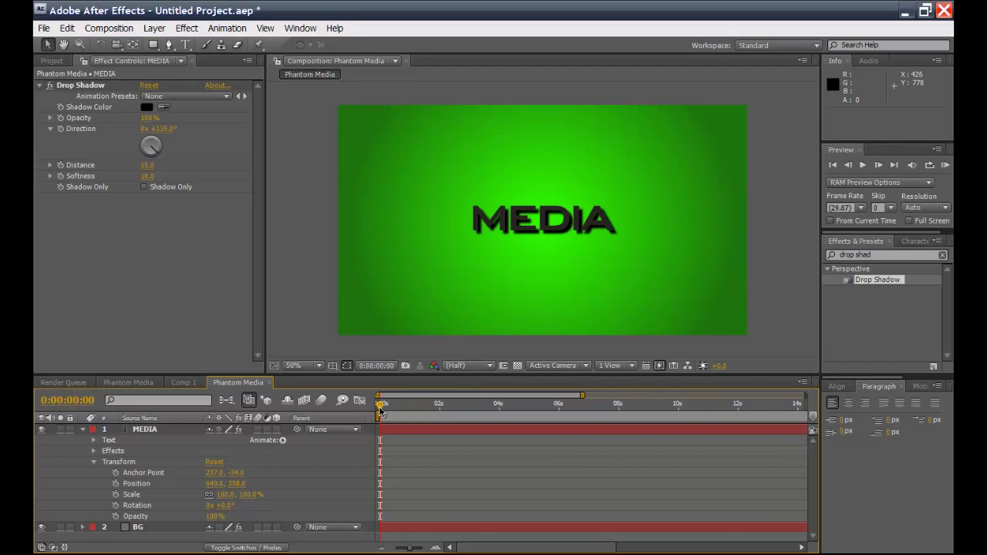
{"action": "left_click_drag", "start_coordinate": [381, 408], "coordinate": [359, 407]}
{"action": "left_click", "coordinate": [116, 494]}
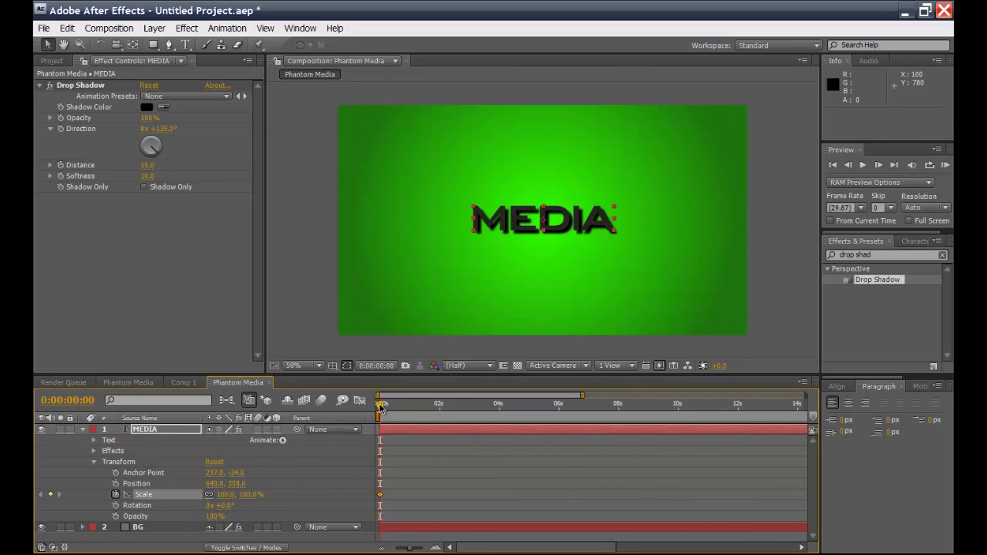
{"action": "left_click_drag", "start_coordinate": [379, 406], "coordinate": [499, 402]}
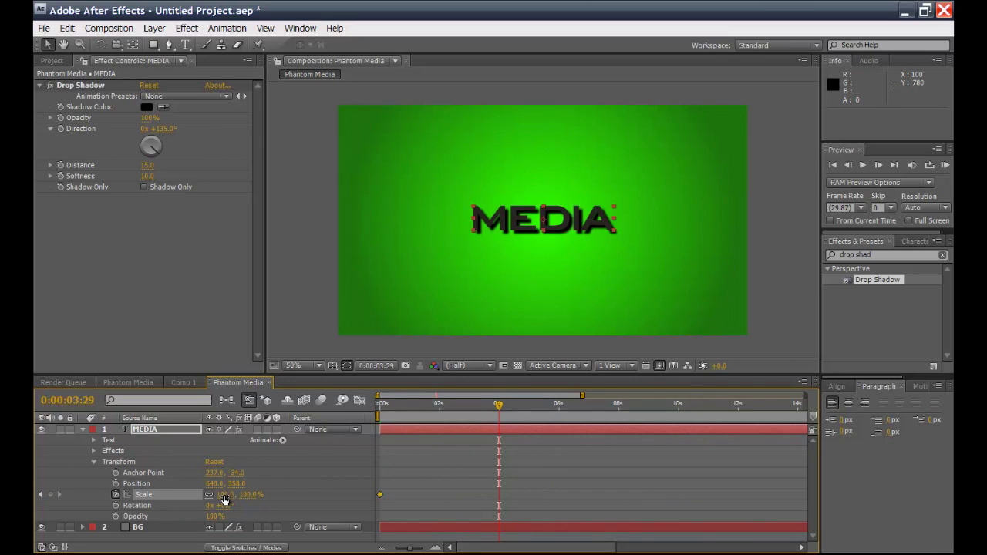
{"action": "left_click_drag", "start_coordinate": [226, 497], "coordinate": [275, 496]}
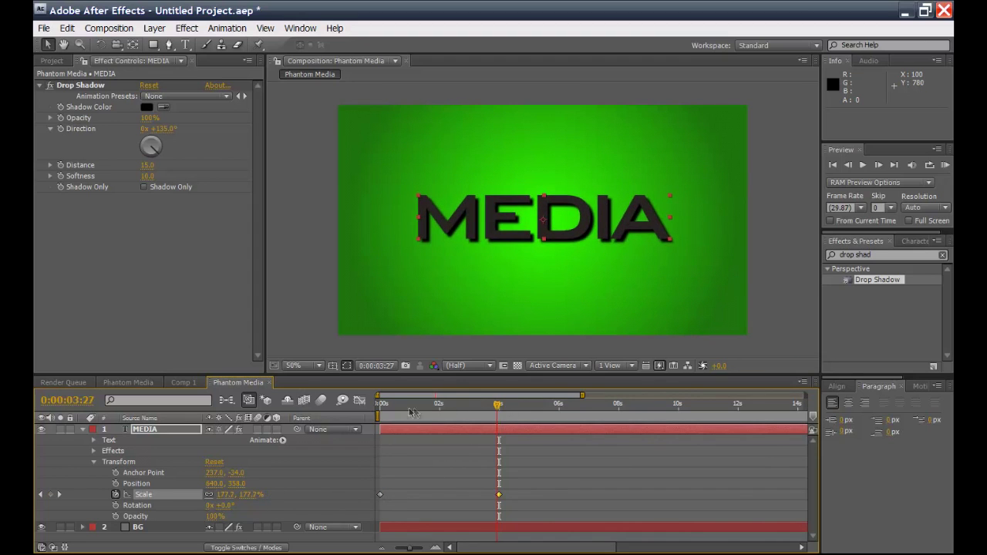
Step: Scrub the time indicator across the first 4 seconds to preview the scale animation
{"action": "left_click_drag", "start_coordinate": [412, 404], "coordinate": [500, 417]}
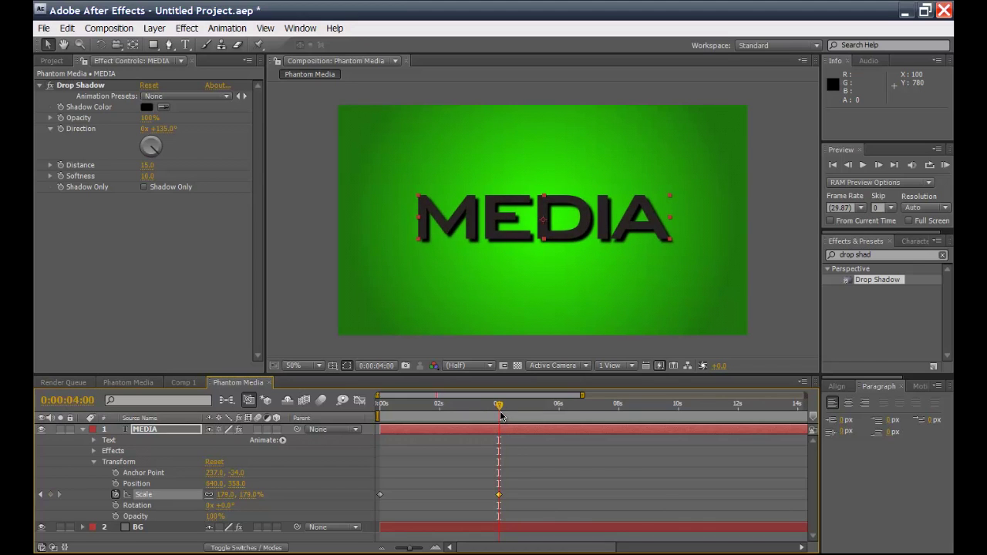
{"action": "left_click_drag", "start_coordinate": [499, 417], "coordinate": [389, 417]}
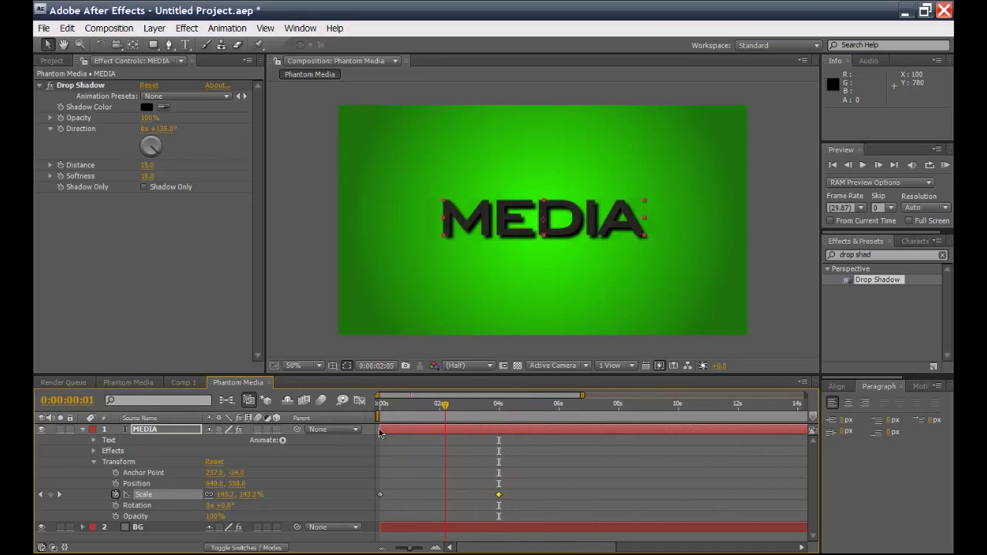
{"action": "left_click_drag", "start_coordinate": [613, 503], "coordinate": [379, 449]}
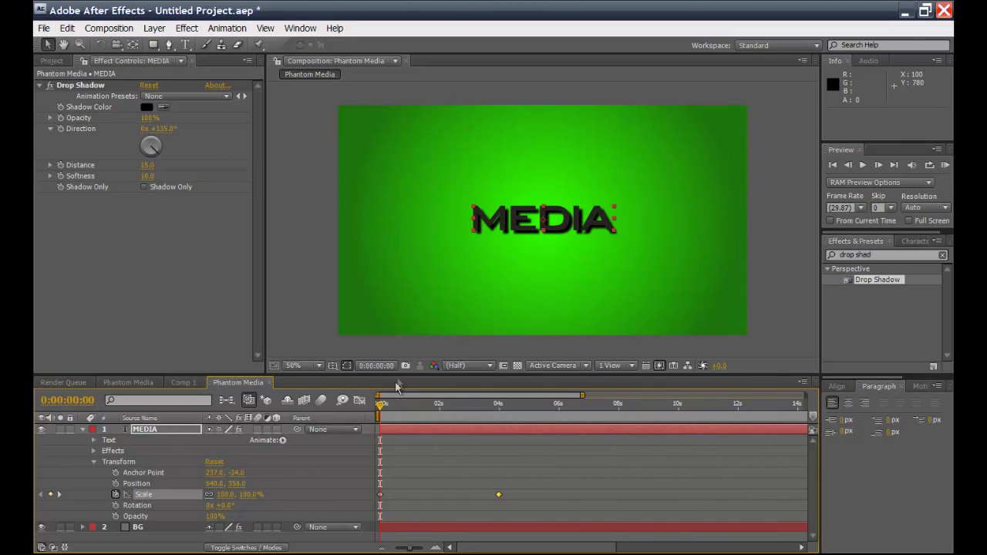
{"action": "left_click_drag", "start_coordinate": [380, 408], "coordinate": [500, 411]}
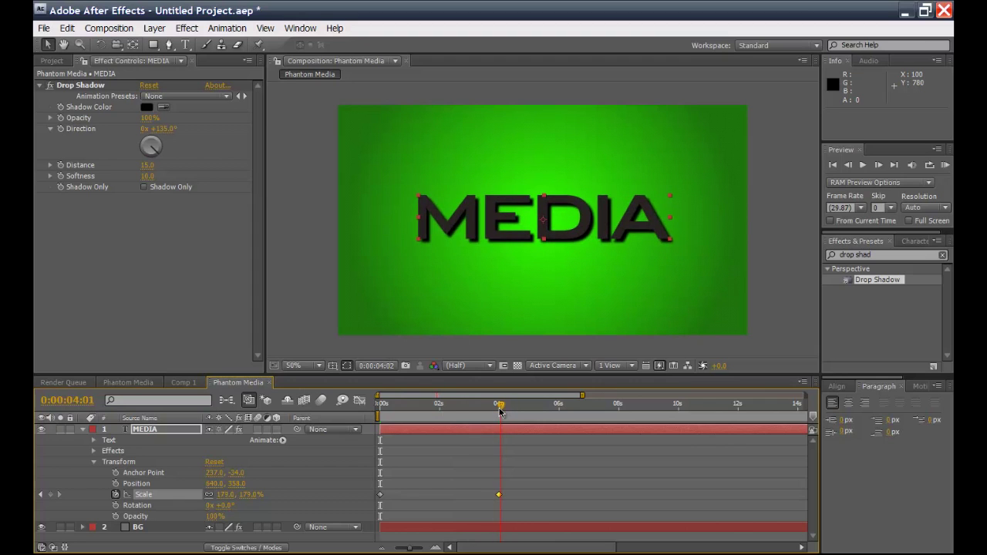
Step: Return to 0 s, clear the 'drop shad' effects search, and collapse the MEDIA layer
{"action": "key", "text": "Home"}
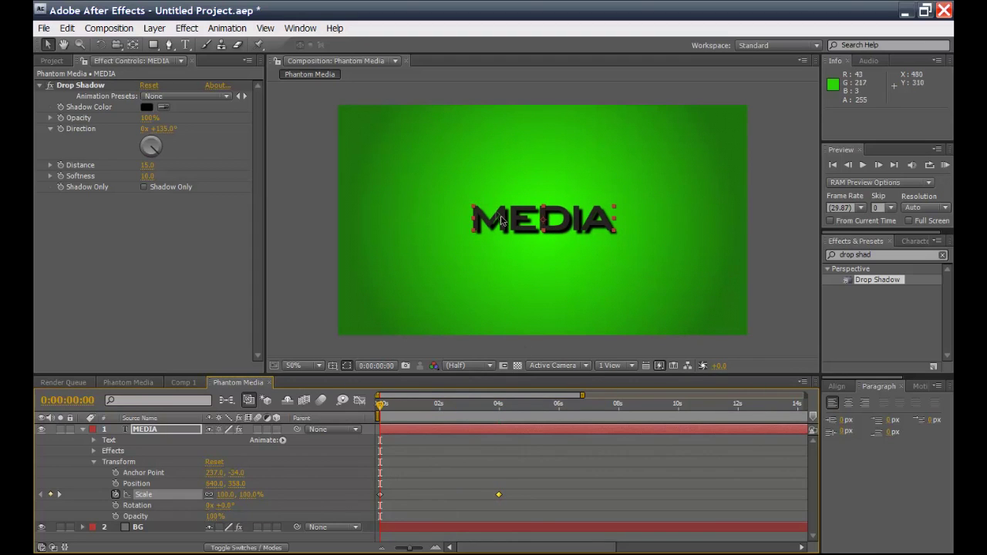
{"action": "left_click", "coordinate": [878, 254]}
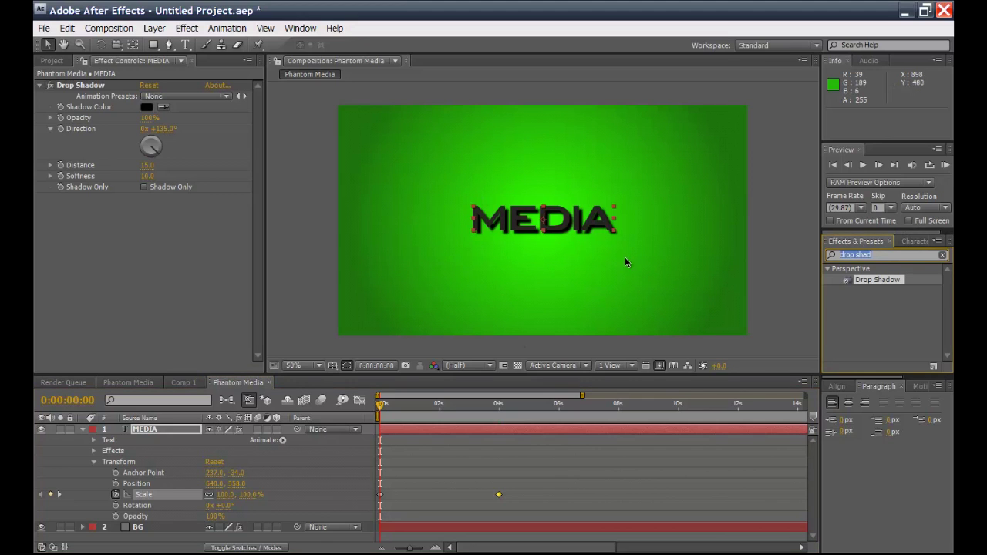
{"action": "key", "text": "BackSpace"}
{"action": "left_click", "coordinate": [783, 287]}
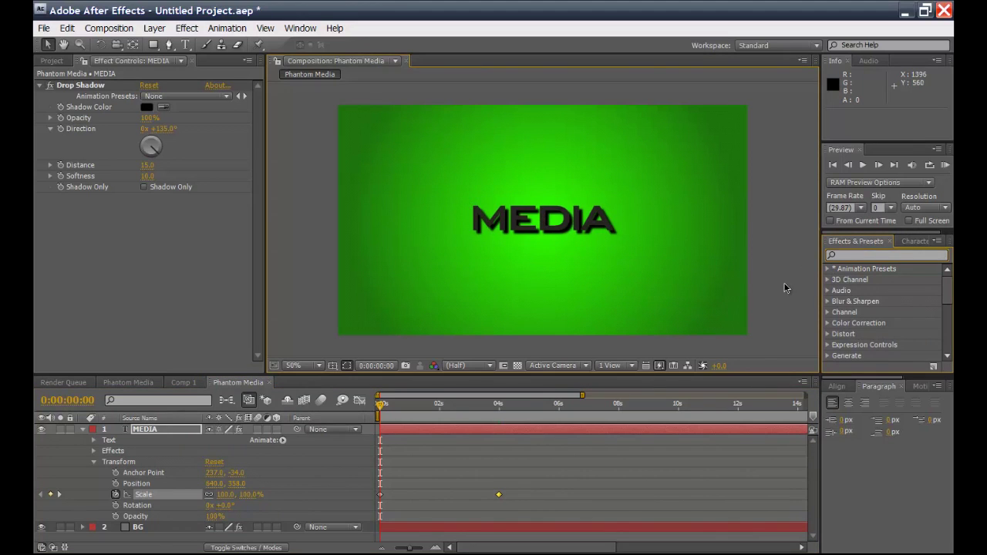
{"action": "left_click", "coordinate": [83, 429]}
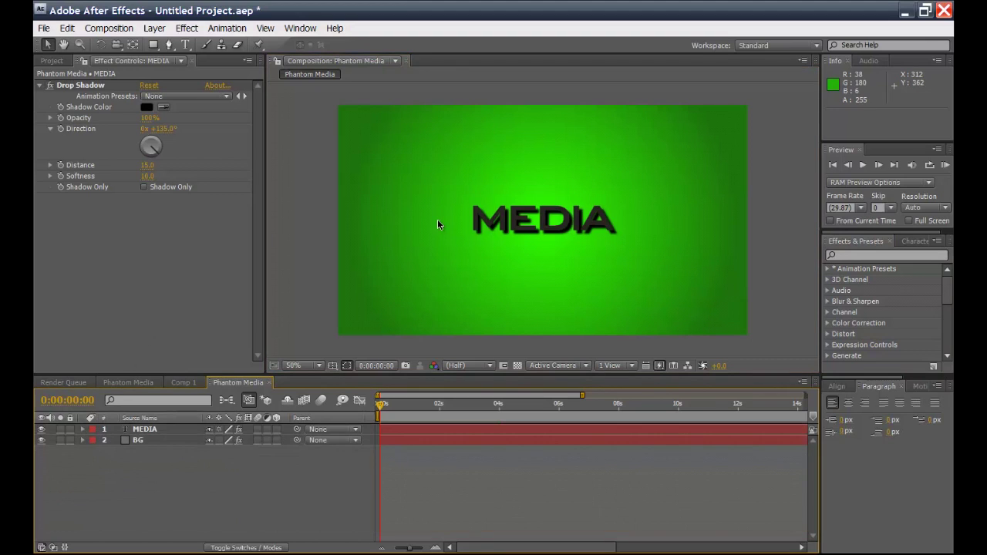